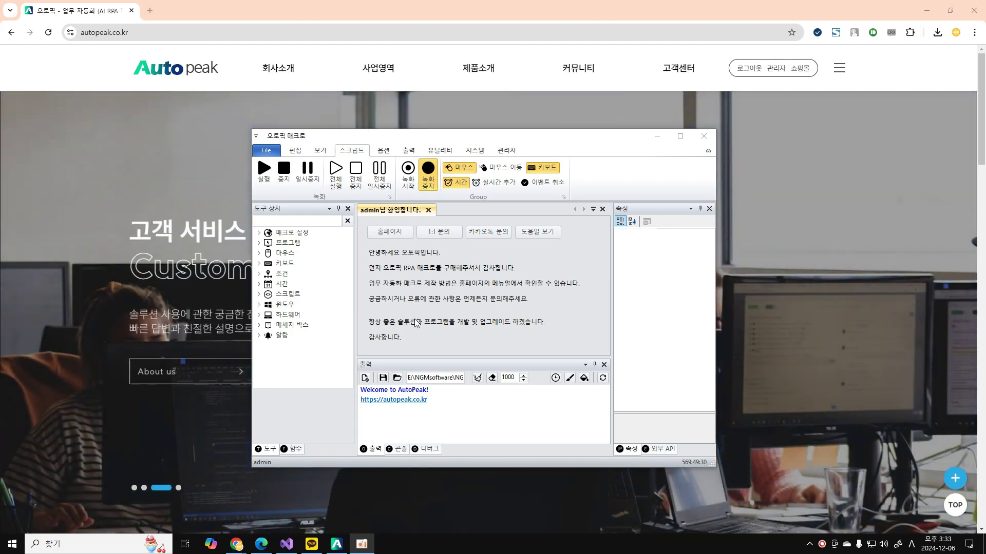
Expand the 아웃룩 group in the external API list.
{"action": "left_click", "coordinate": [660, 450]}
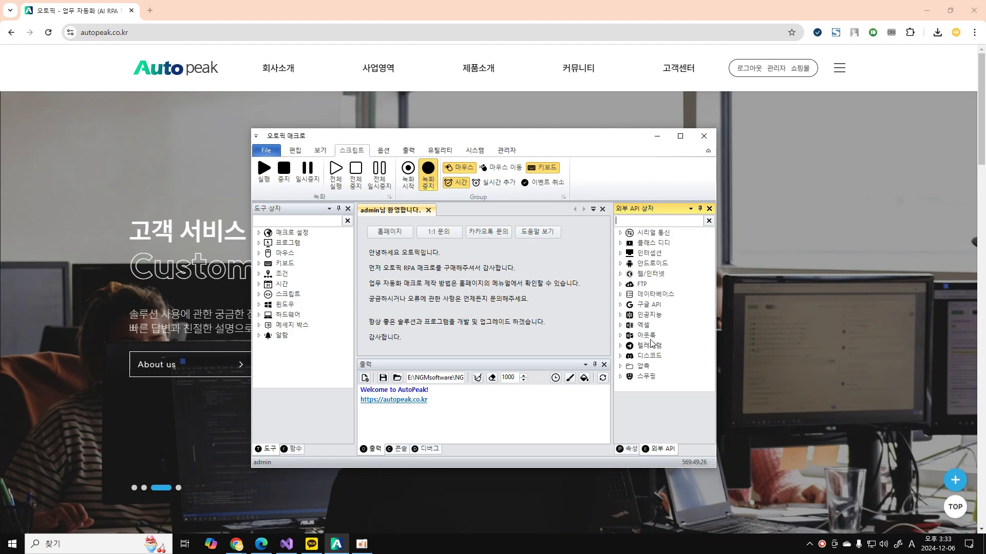
{"action": "left_click", "coordinate": [650, 337]}
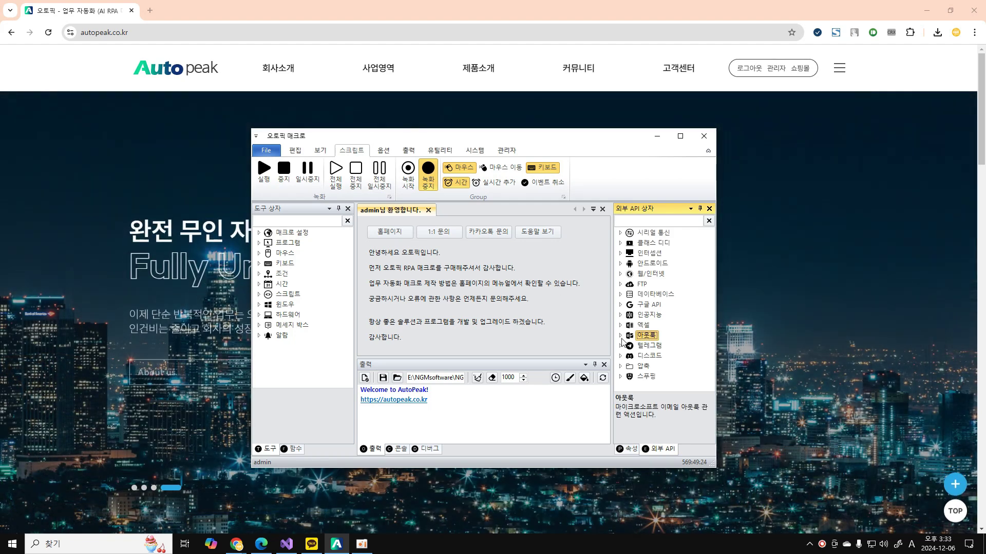
{"action": "left_click", "coordinate": [621, 336]}
{"action": "scroll", "coordinate": [624, 343], "scroll_direction": "down", "scroll_amount": 1}
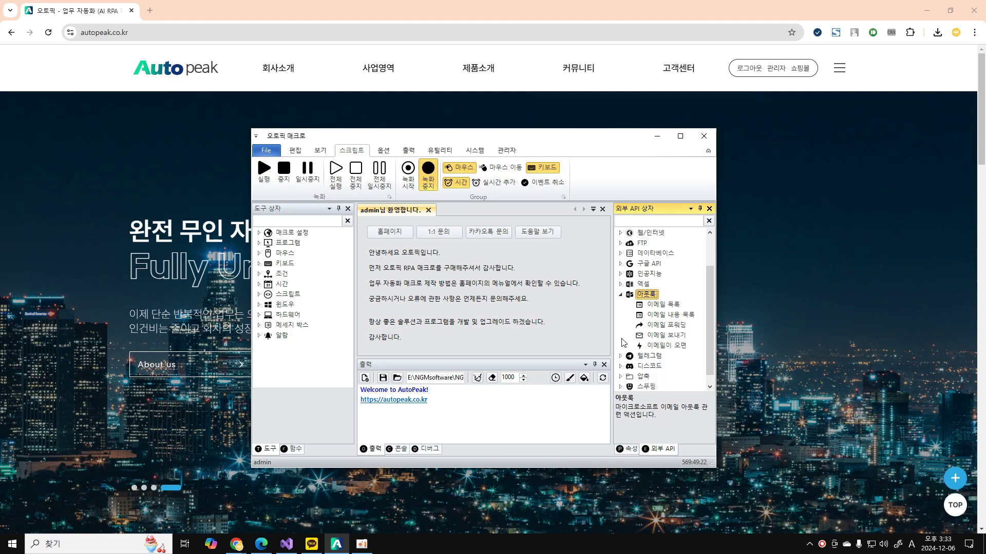
Read the descriptions of the five email actions, ending with the 이메일이 오면 trigger.
{"action": "left_click", "coordinate": [662, 305]}
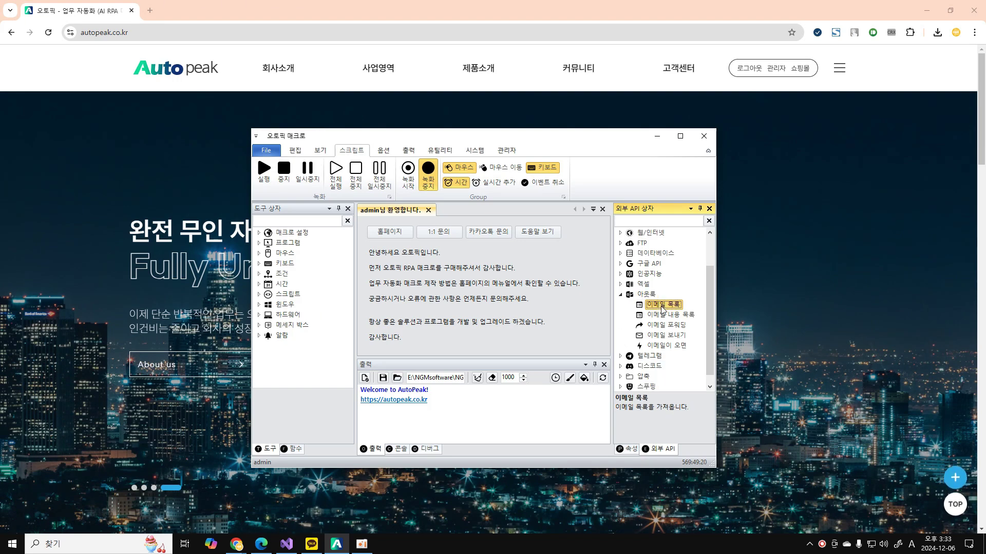
{"action": "left_click", "coordinate": [661, 315]}
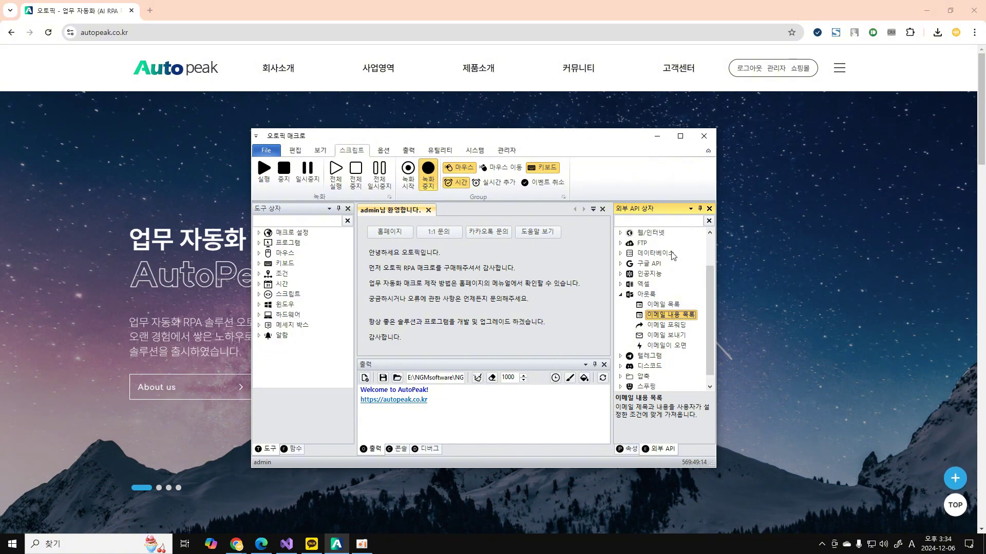
{"action": "left_click", "coordinate": [676, 325]}
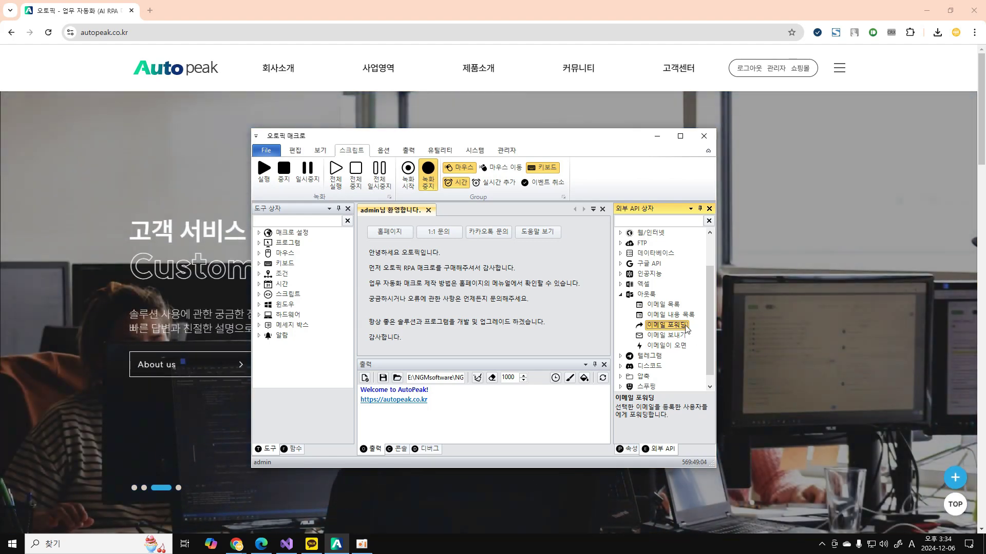
{"action": "left_click", "coordinate": [675, 339]}
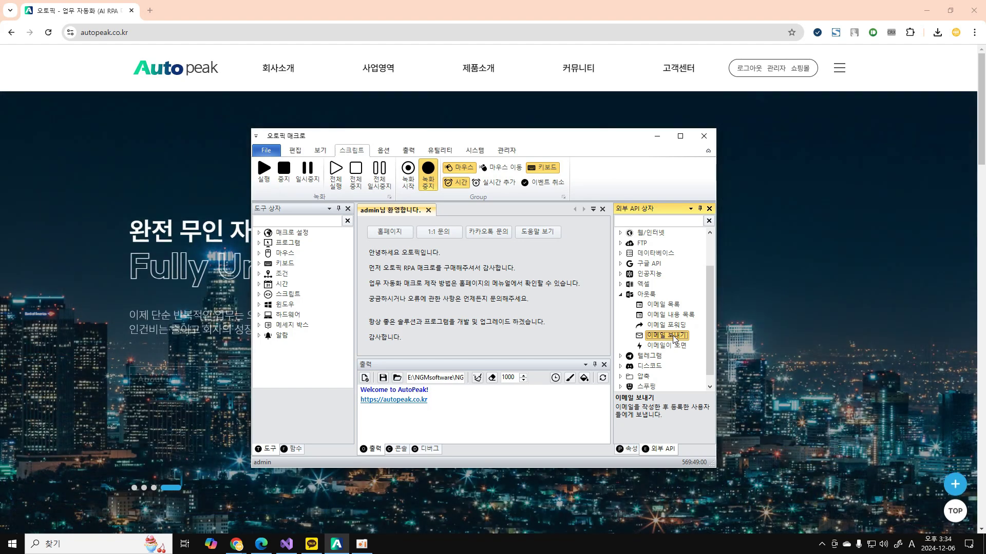
{"action": "left_click", "coordinate": [664, 346]}
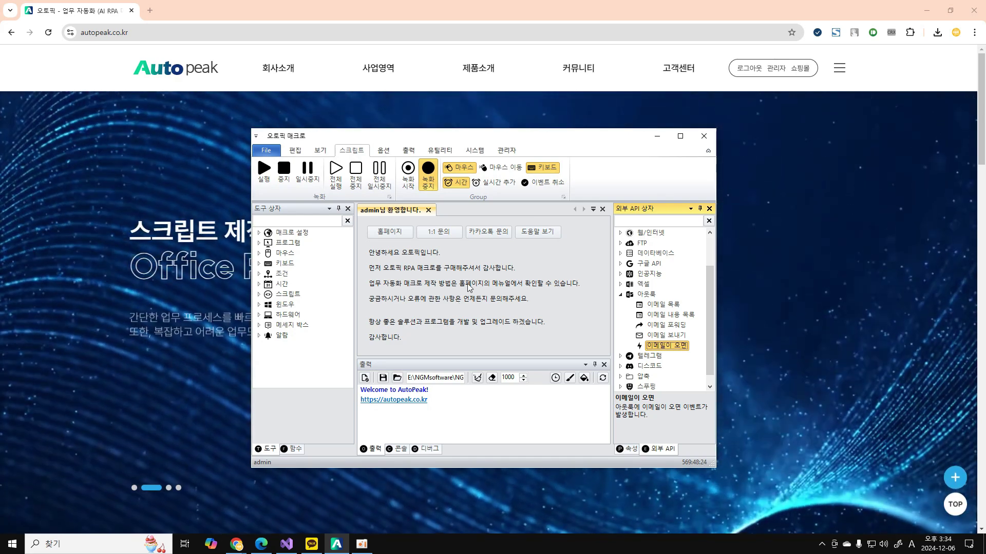
Add an 이메일 목록 action to a new script and show its properties.
{"action": "double_click", "coordinate": [653, 305]}
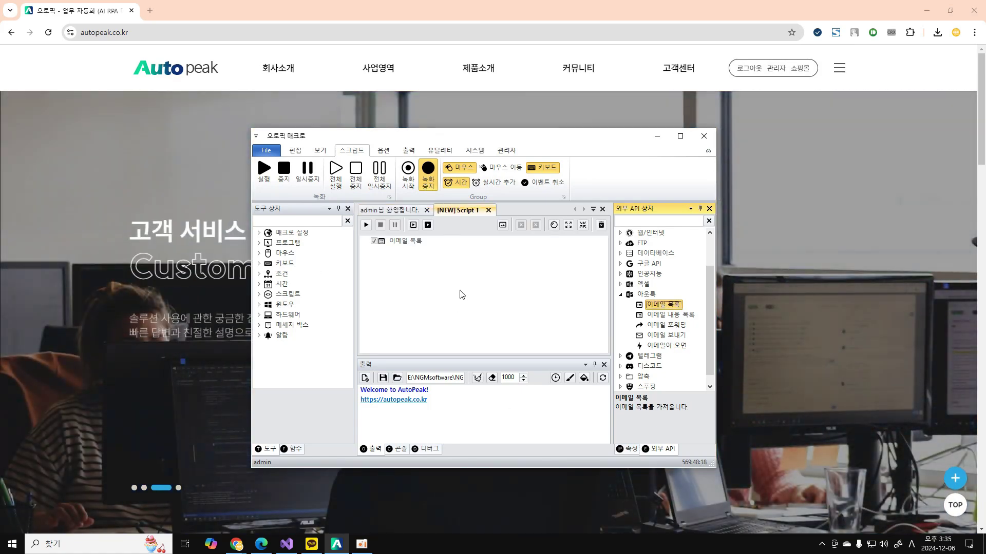
{"action": "left_click", "coordinate": [629, 449]}
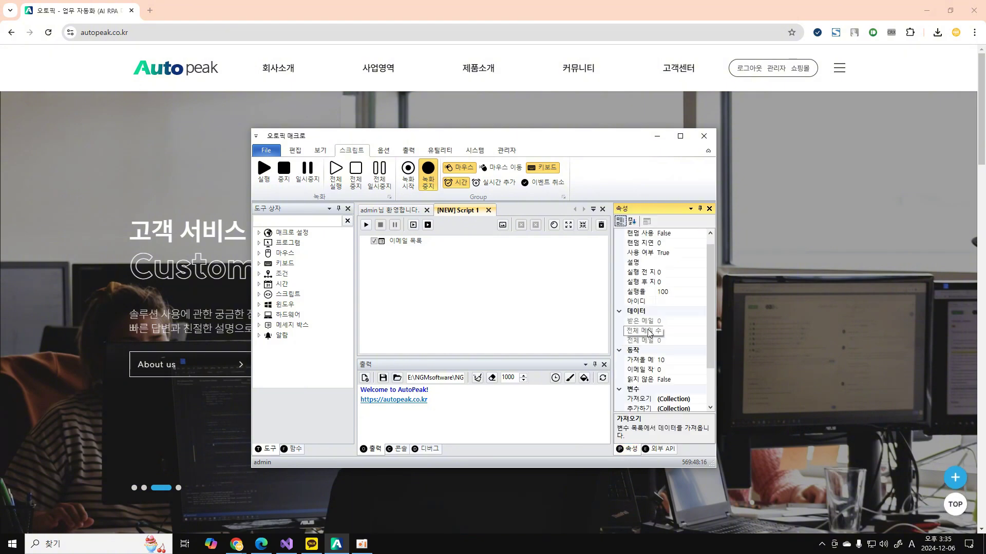
{"action": "left_click", "coordinate": [641, 361]}
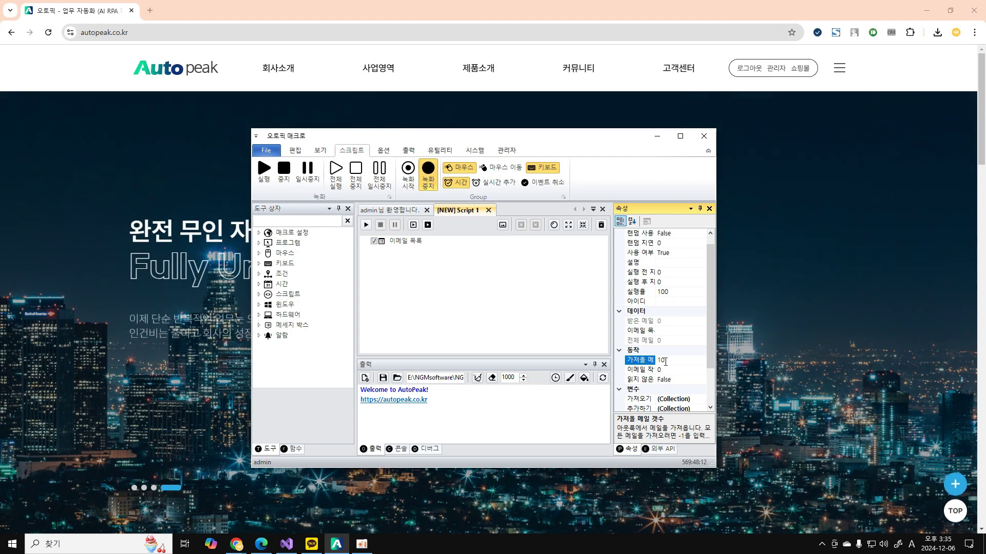
Review the 가져올 메일 count of 10 and the unread-only option set to False.
{"action": "left_click", "coordinate": [646, 342]}
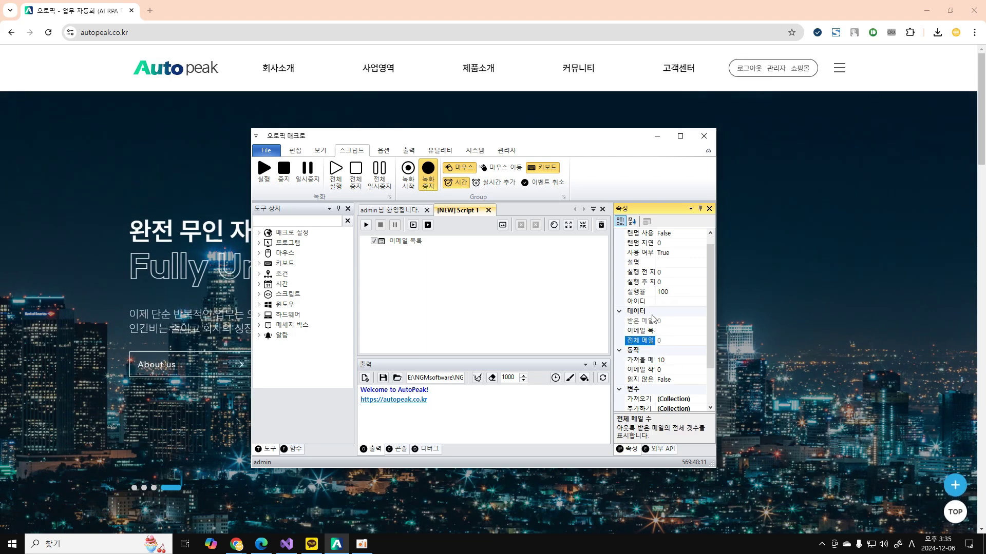
{"action": "left_click", "coordinate": [637, 362]}
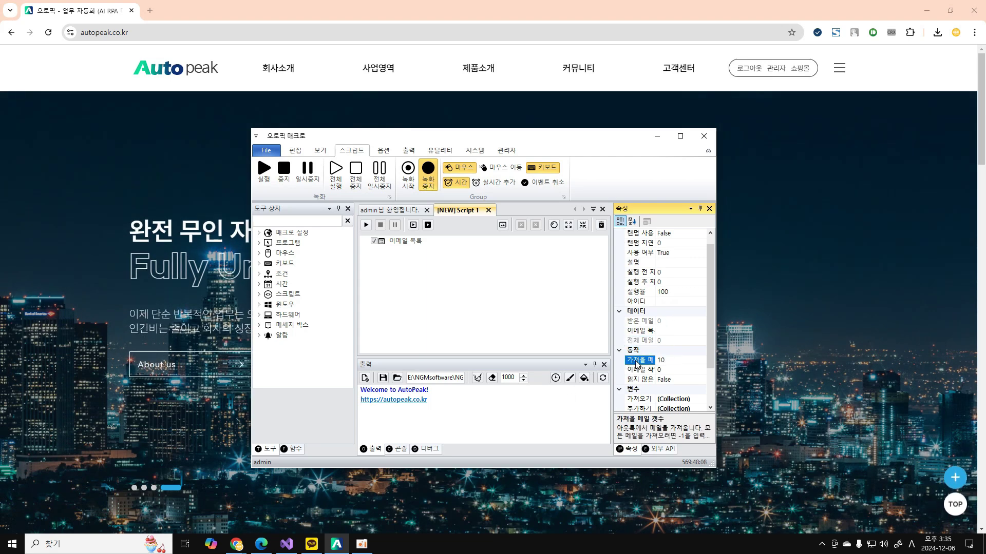
{"action": "scroll", "coordinate": [639, 354], "scroll_direction": "down", "scroll_amount": 2}
{"action": "left_click", "coordinate": [645, 331]}
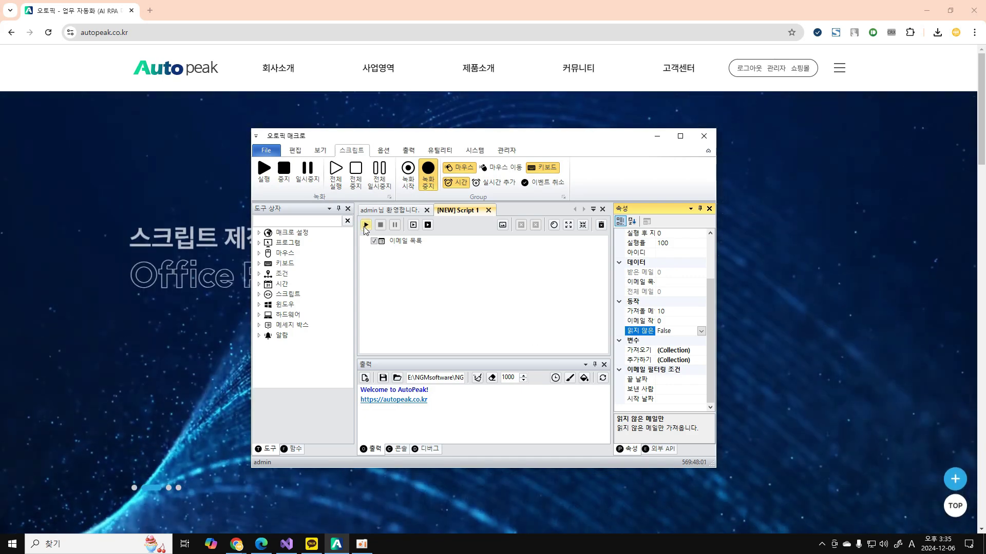
Run the script and check 전체 메일 (985), 받은 메일 and the fetched 이메일 목록 array.
{"action": "left_click", "coordinate": [366, 225]}
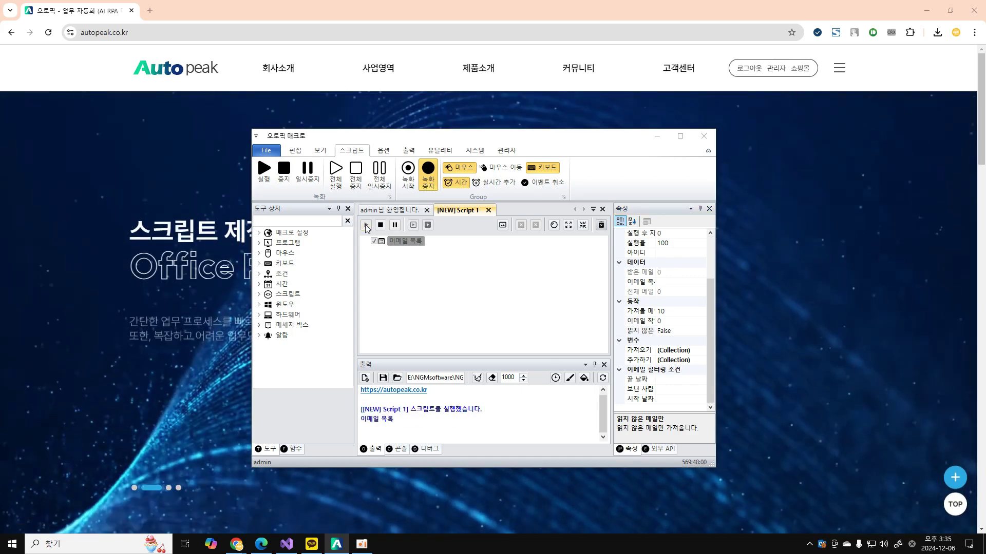
{"action": "left_click", "coordinate": [667, 293]}
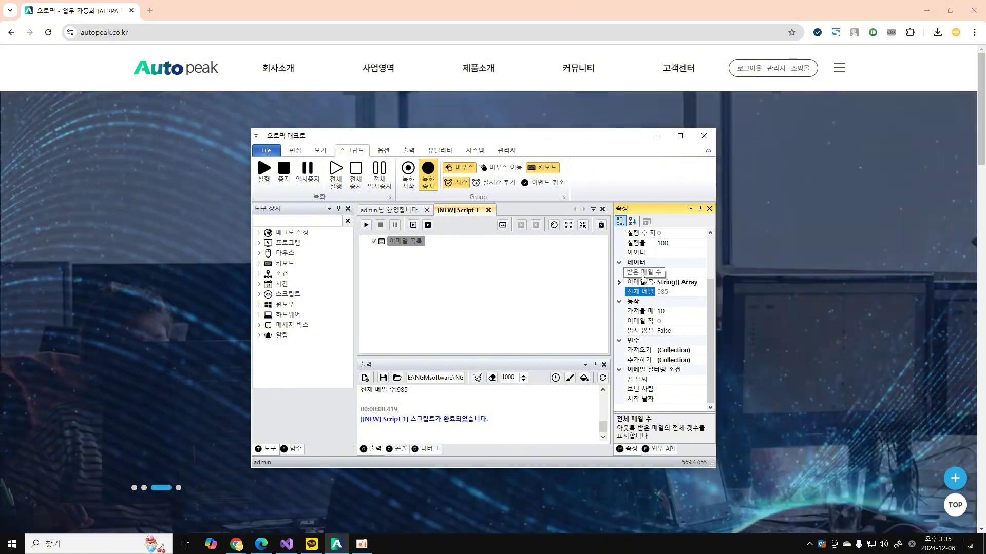
{"action": "left_click", "coordinate": [686, 271]}
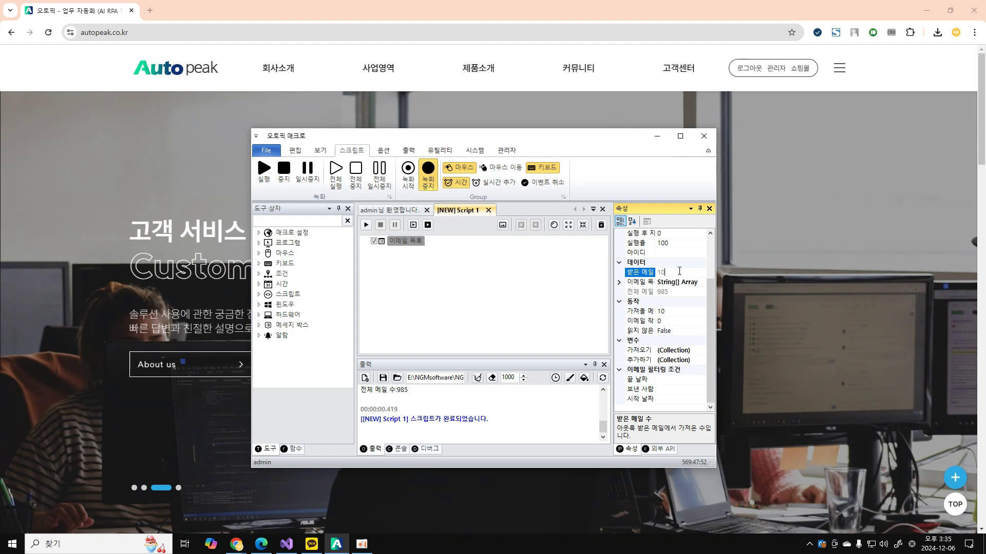
{"action": "double_click", "coordinate": [627, 285]}
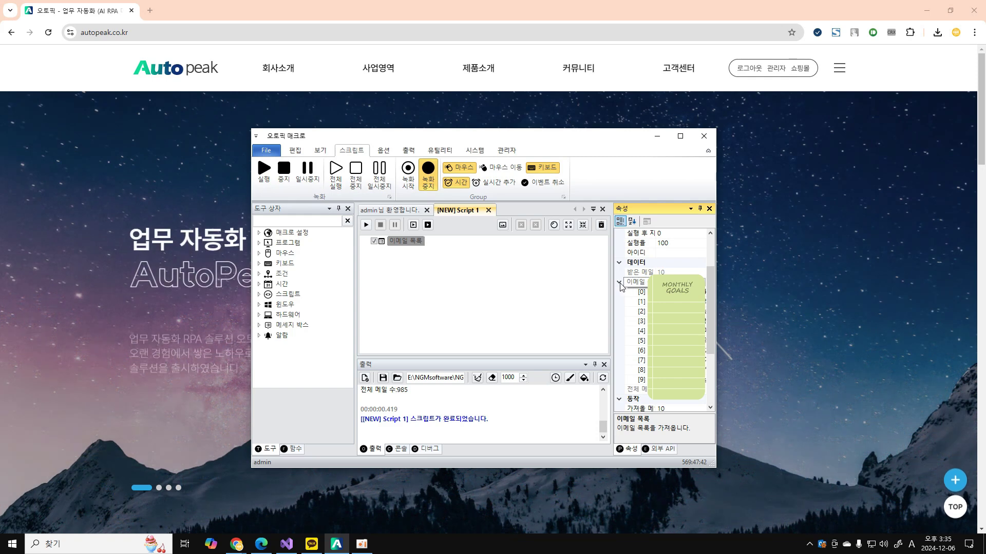
{"action": "left_click", "coordinate": [620, 282]}
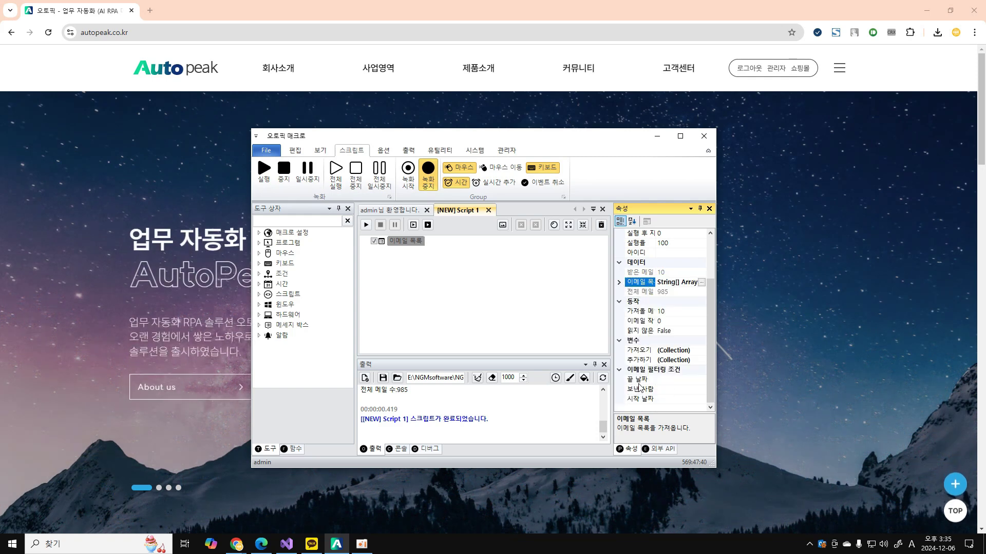
Inspect the start date, sender and end date filter rows in 속성.
{"action": "key", "text": "Down"}
{"action": "left_click", "coordinate": [646, 390]}
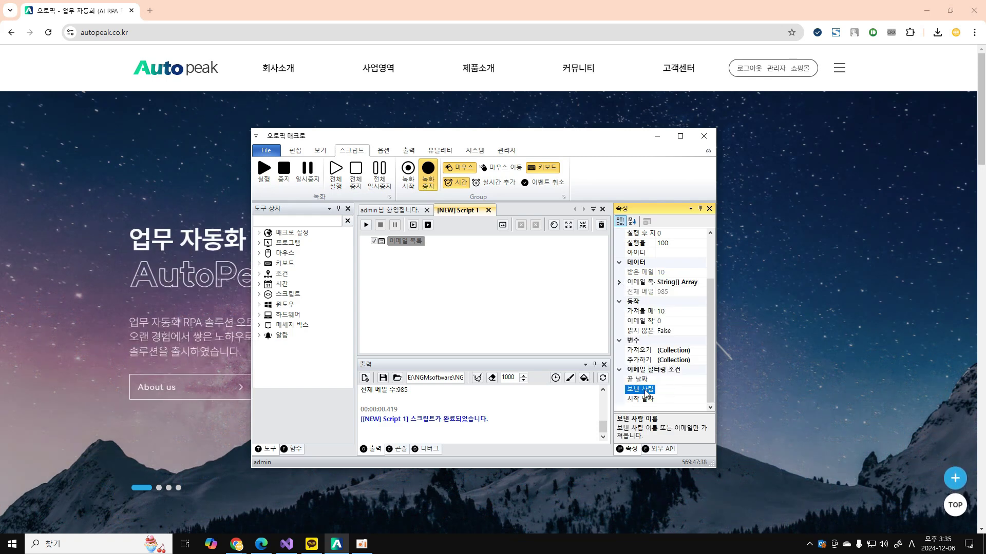
{"action": "left_click", "coordinate": [648, 272]}
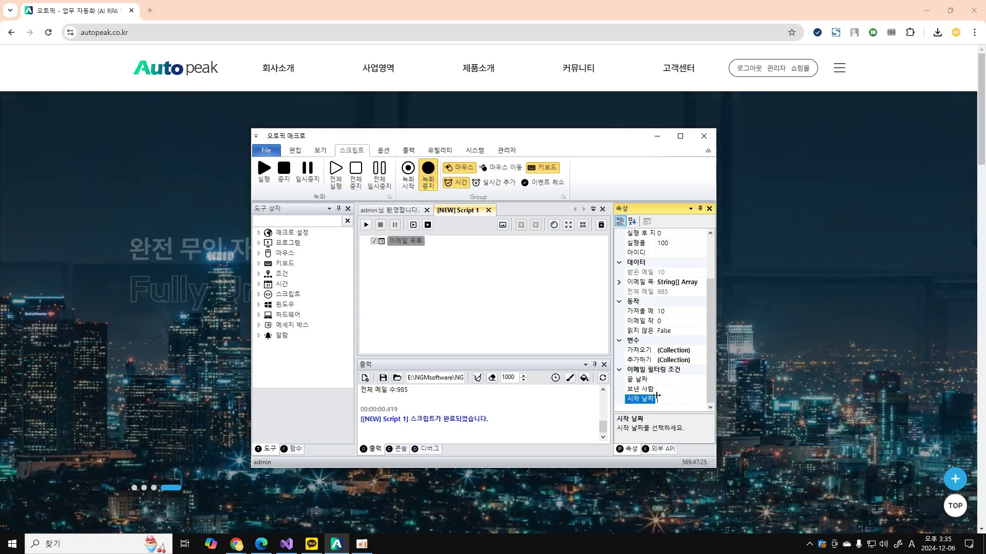
{"action": "left_click", "coordinate": [667, 380]}
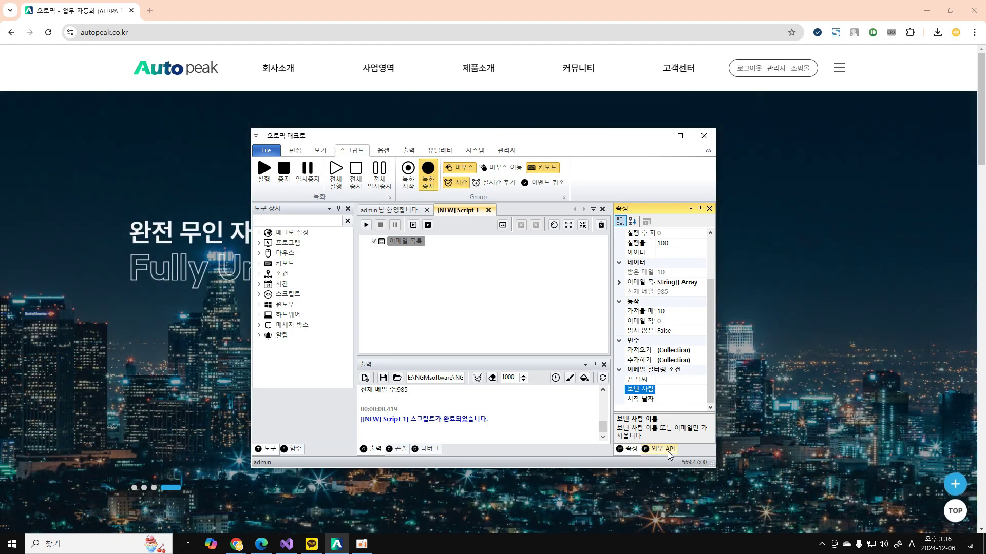
{"action": "left_click", "coordinate": [667, 450]}
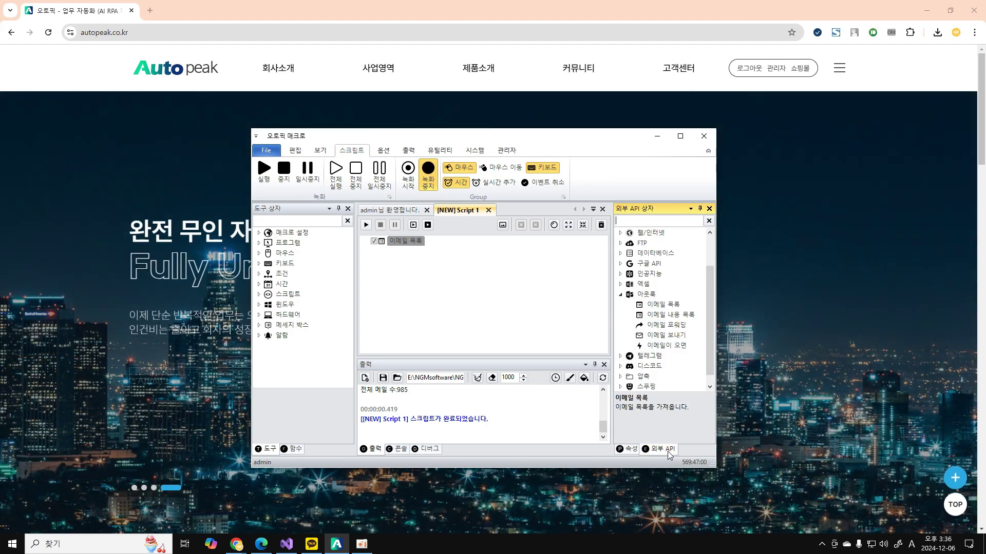
{"action": "double_click", "coordinate": [683, 319]}
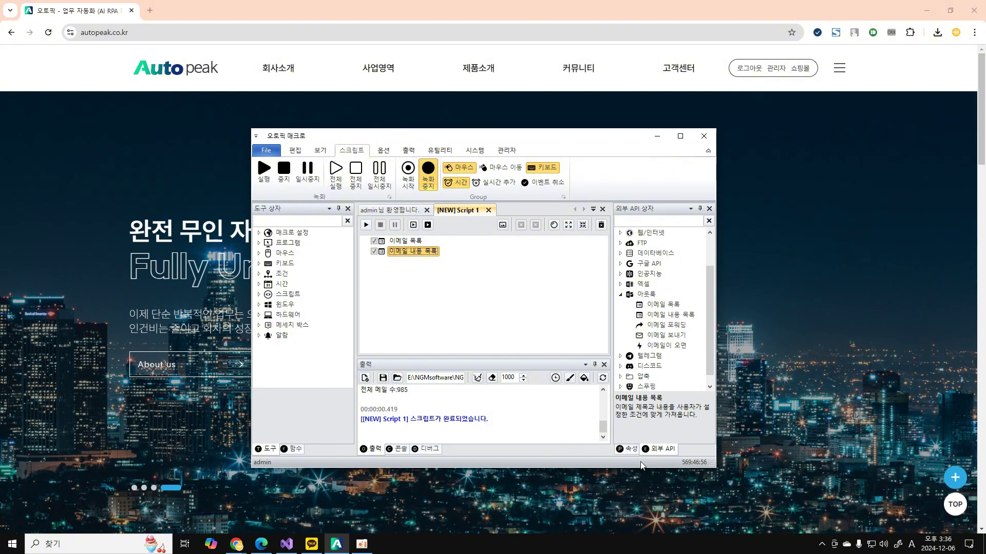
{"action": "left_click", "coordinate": [628, 450]}
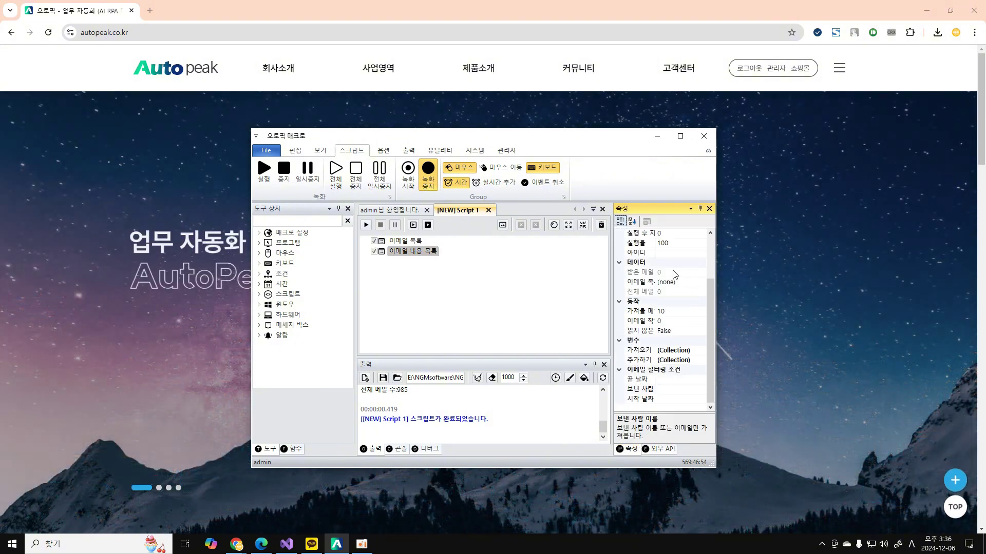
{"action": "left_click", "coordinate": [638, 335]}
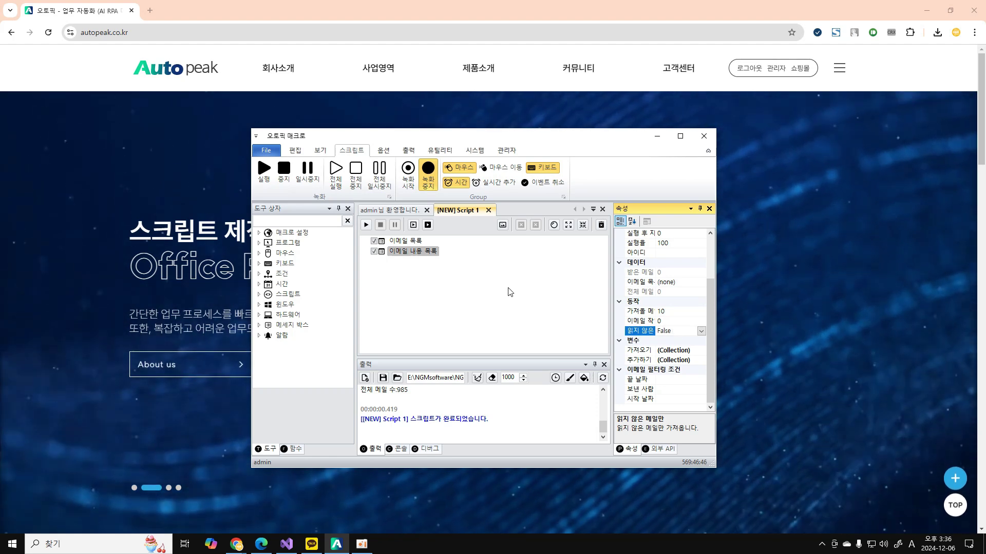
{"action": "left_click", "coordinate": [366, 226]}
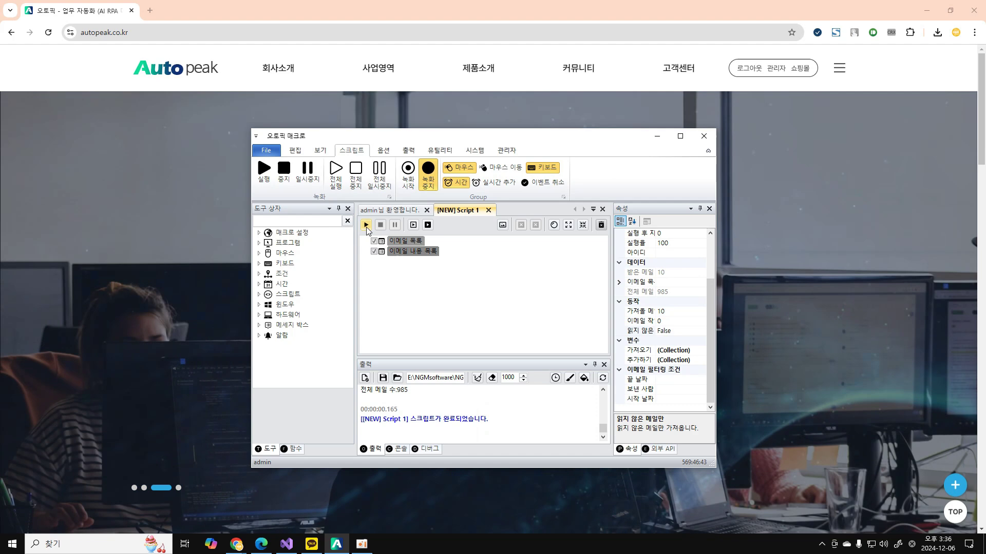
{"action": "left_click", "coordinate": [406, 251]}
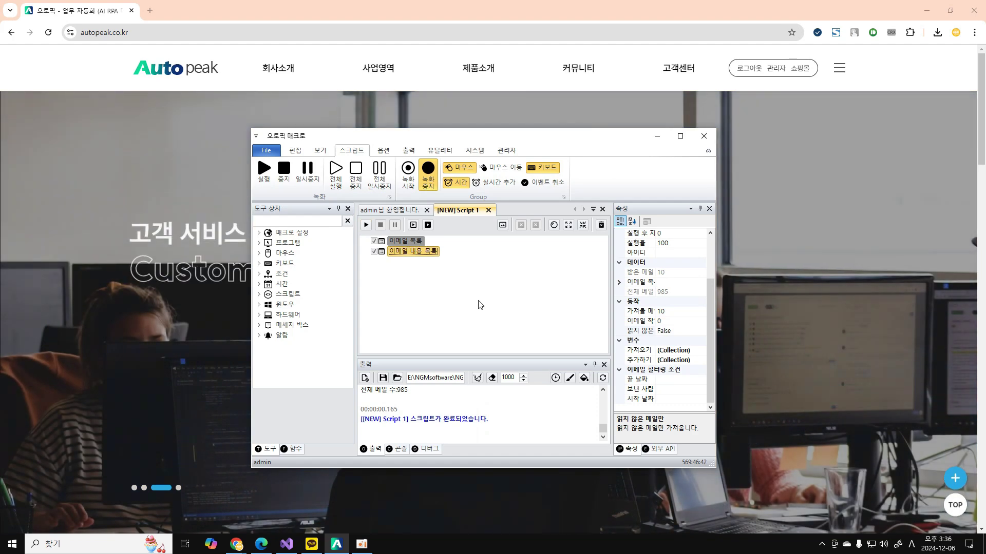
{"action": "left_click", "coordinate": [373, 242]}
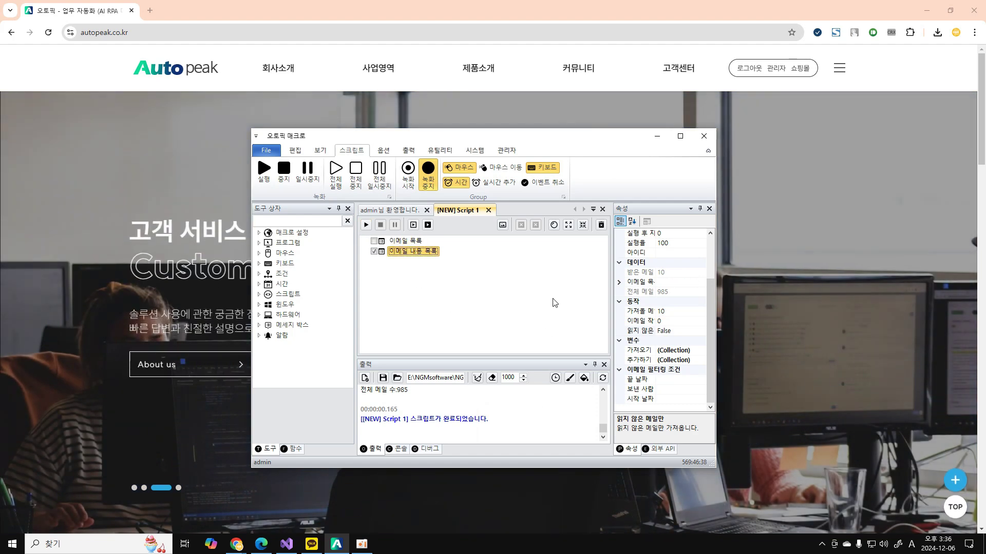
{"action": "left_click", "coordinate": [407, 241]}
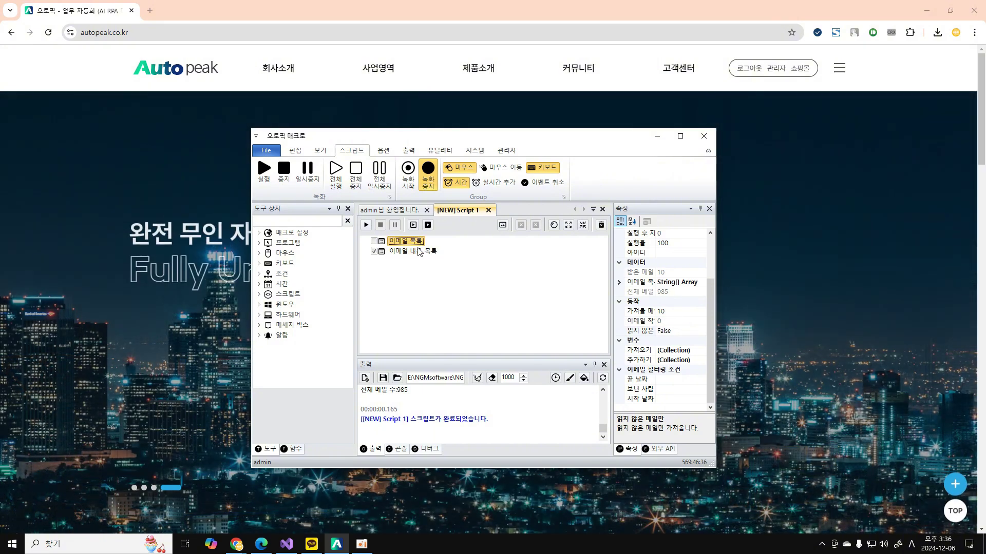
{"action": "left_click", "coordinate": [646, 284]}
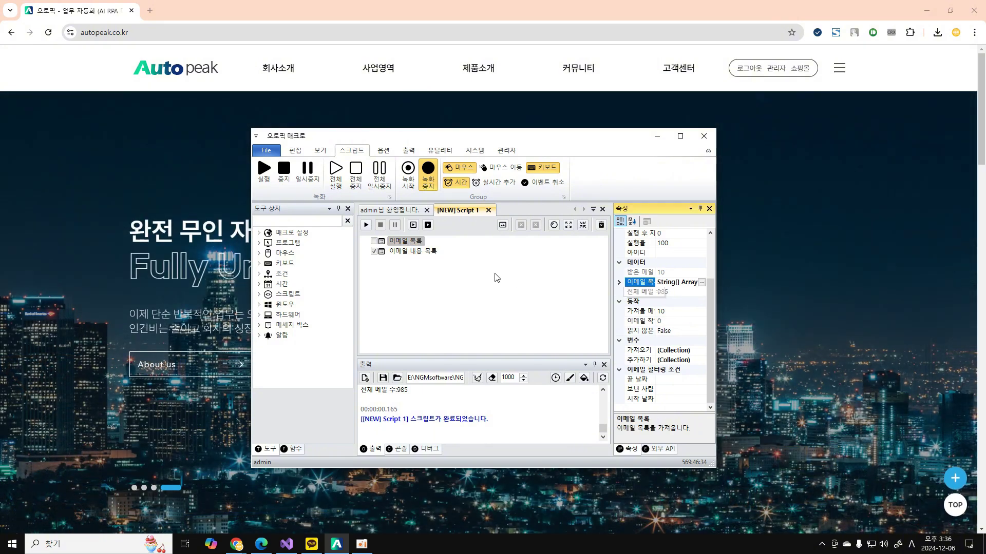
{"action": "left_click", "coordinate": [436, 251]}
{"action": "left_click", "coordinate": [655, 281]}
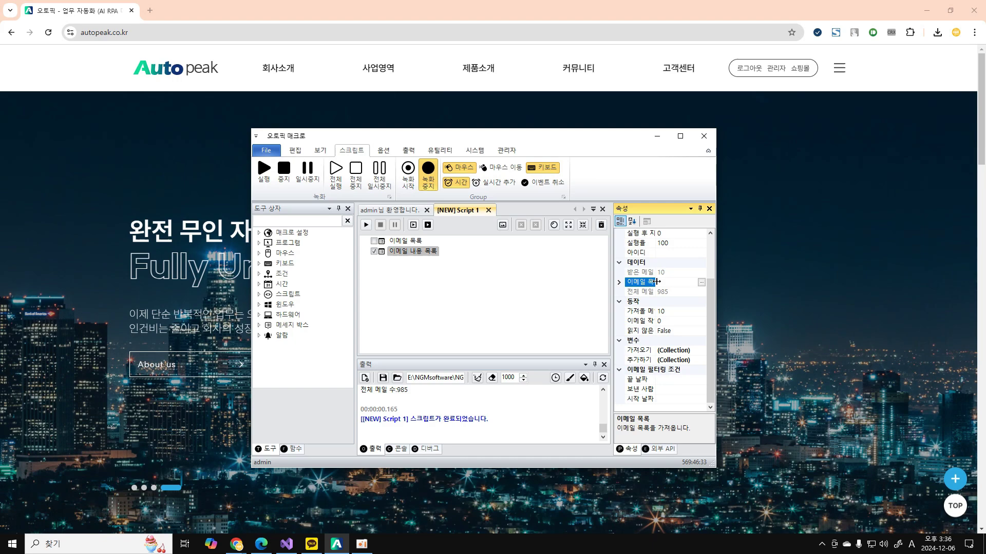
{"action": "left_click", "coordinate": [702, 283]}
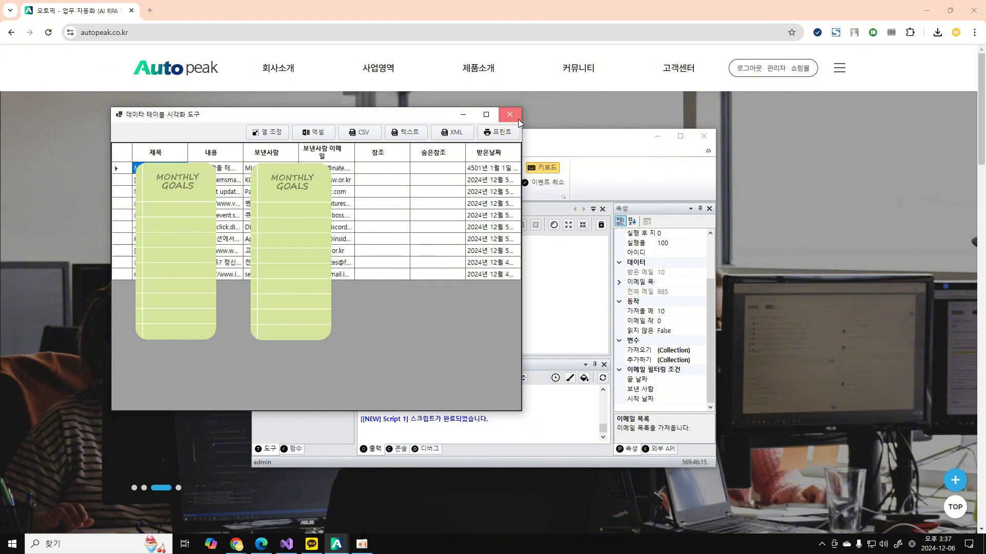
{"action": "left_click", "coordinate": [519, 119]}
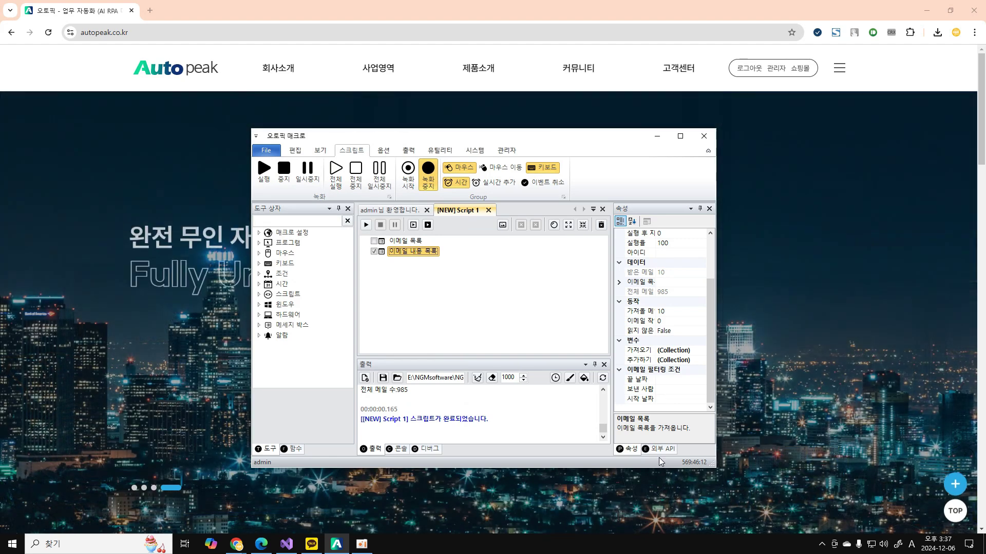
Add an 이메일 포워딩 step from the Outlook actions and show its properties.
{"action": "left_click", "coordinate": [660, 449]}
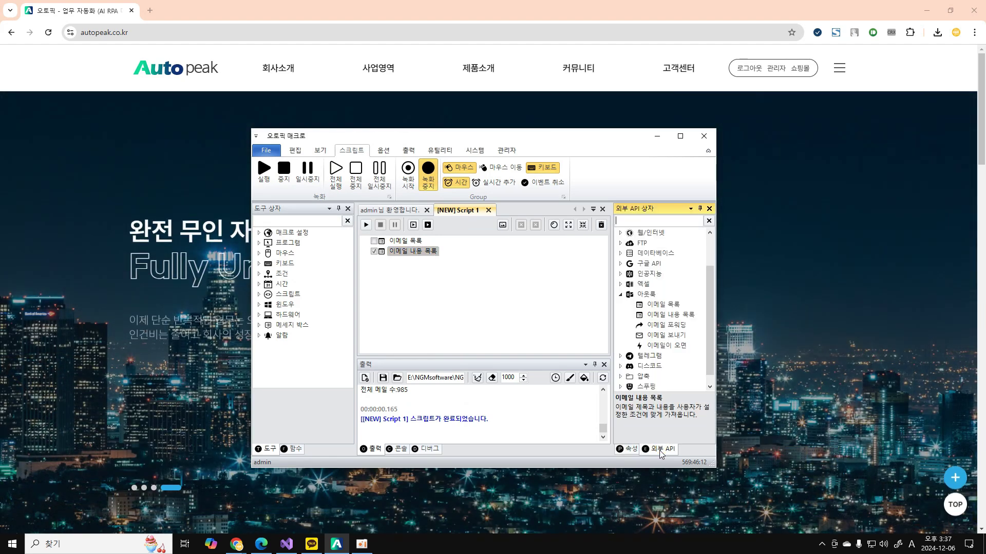
{"action": "double_click", "coordinate": [664, 326]}
{"action": "left_click", "coordinate": [629, 449]}
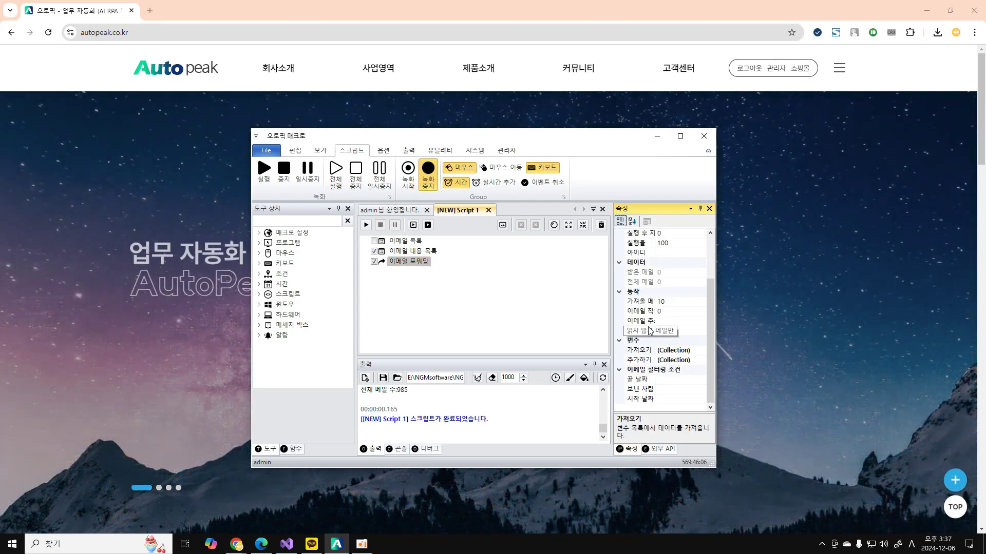
{"action": "left_click", "coordinate": [638, 379]}
{"action": "left_click", "coordinate": [636, 397]}
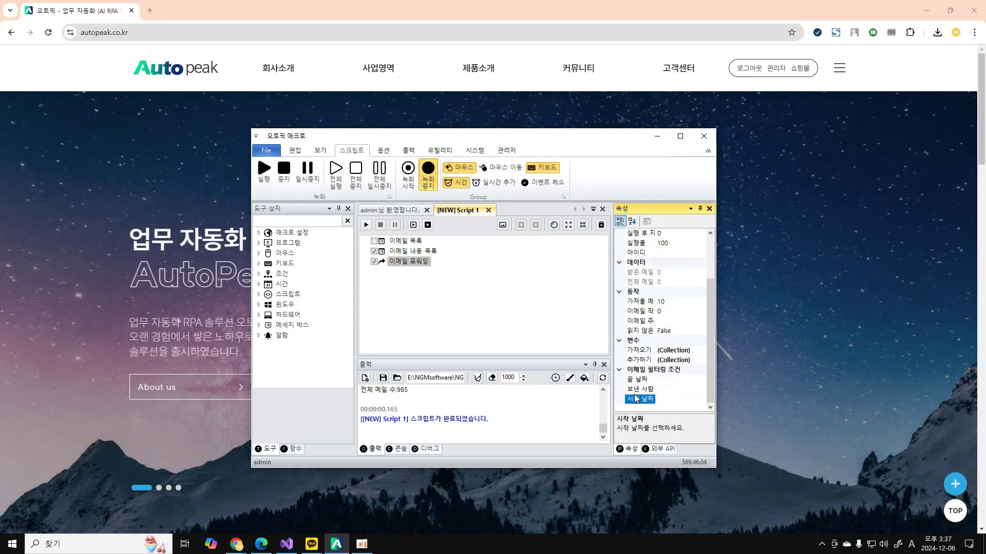
Enter two forwarding e-mail addresses in the 이메일 주소 목록 editor.
{"action": "left_click", "coordinate": [641, 321]}
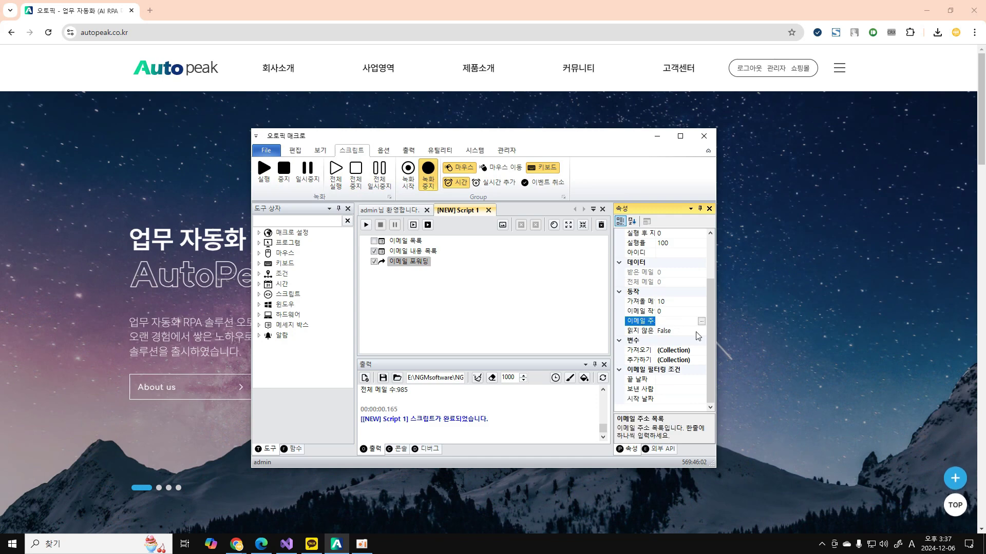
{"action": "left_click", "coordinate": [703, 321]}
{"action": "type", "text": "d"}
{"action": "key", "text": "BackSpace"}
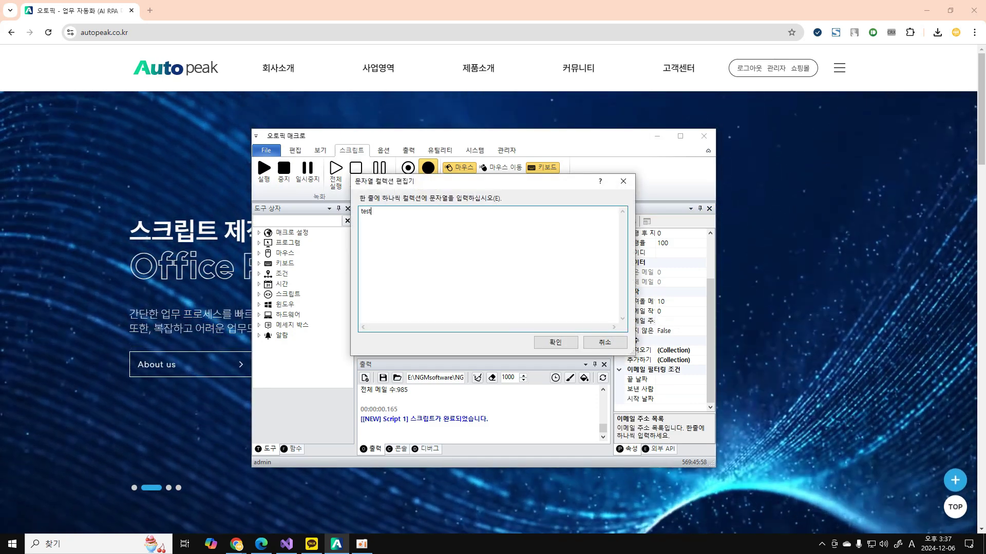
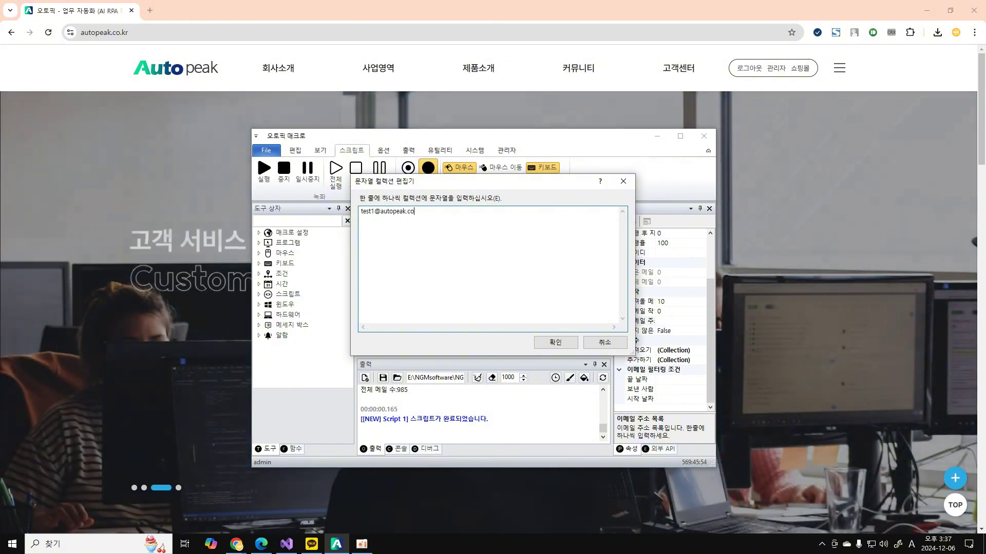
{"action": "key", "text": "Return"}
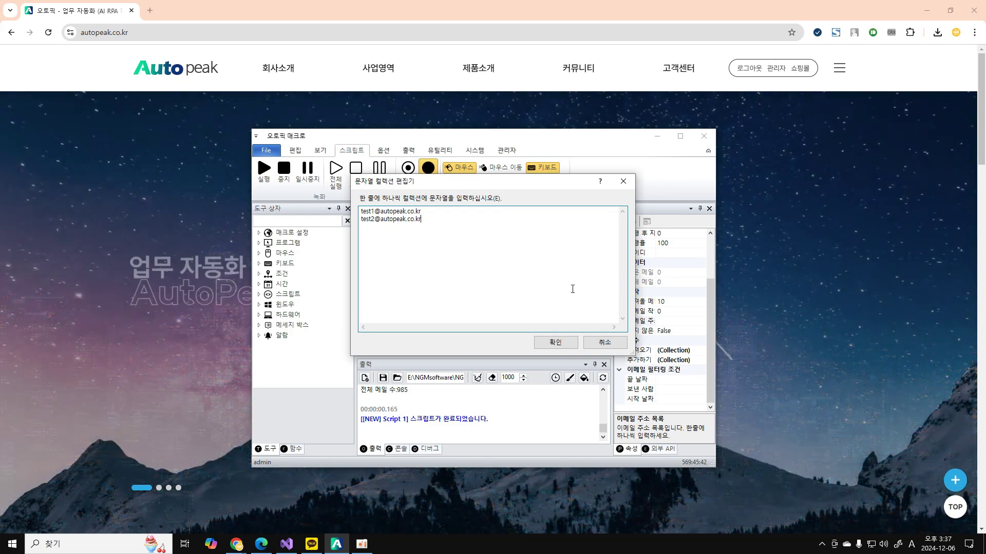
{"action": "left_click", "coordinate": [602, 342]}
{"action": "left_click", "coordinate": [503, 252]}
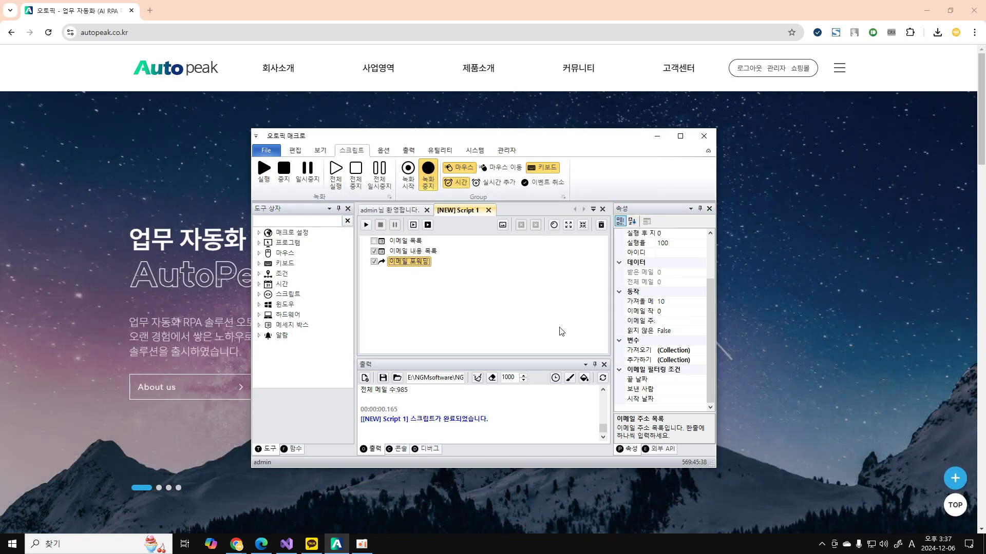
Add an 이메일 보내기 step and delete the 이메일 목록 step.
{"action": "left_click", "coordinate": [660, 449]}
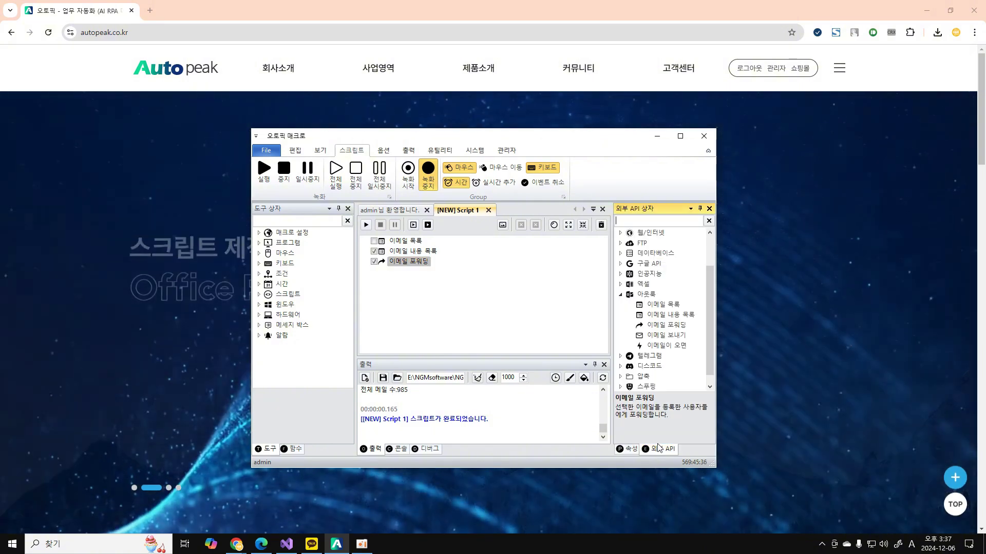
{"action": "left_click", "coordinate": [668, 335]}
{"action": "double_click", "coordinate": [668, 338]}
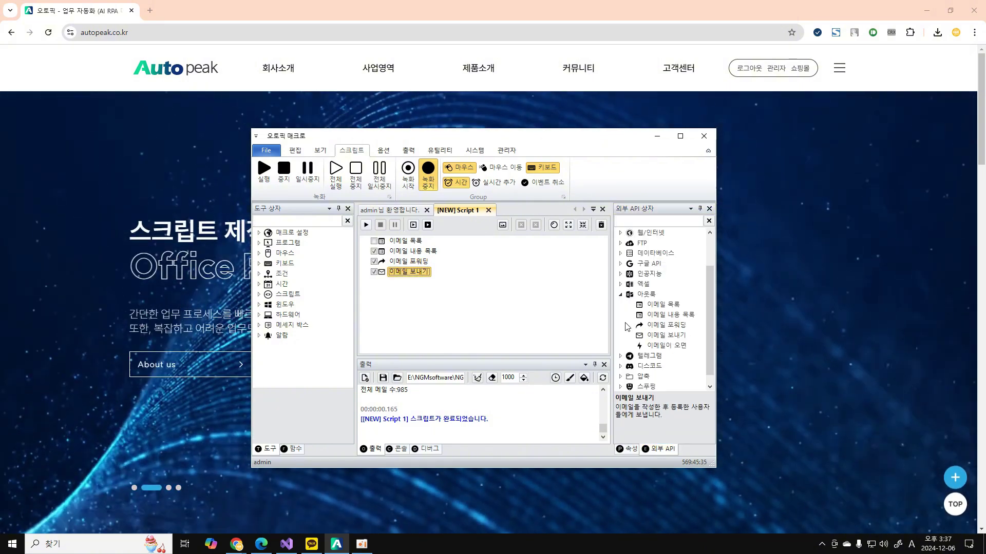
{"action": "left_click", "coordinate": [412, 242]}
{"action": "key", "text": "Delete"}
{"action": "key", "text": "Delete"}
{"action": "key", "text": "Delete"}
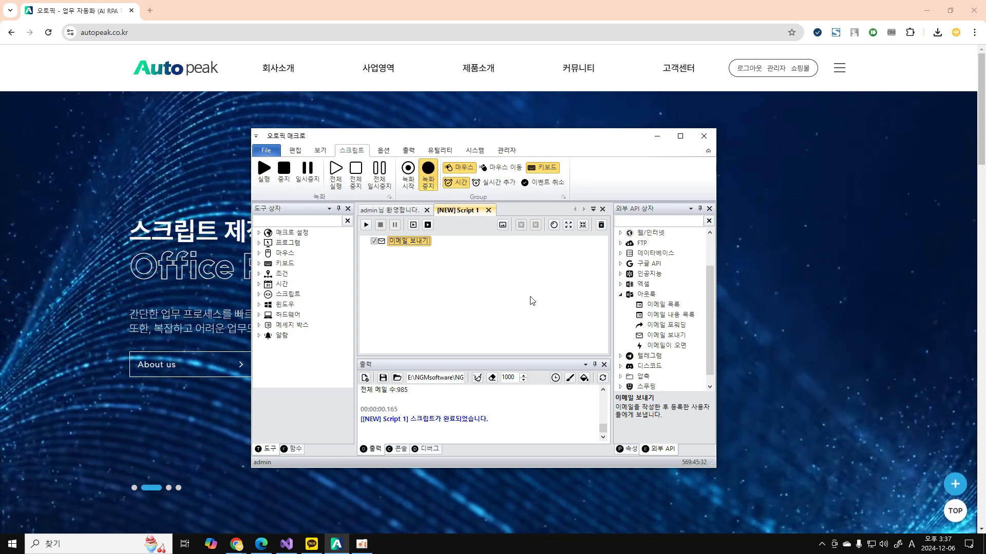
Review the send-email properties: message body, recipient list (left empty) and CC.
{"action": "left_click", "coordinate": [625, 449]}
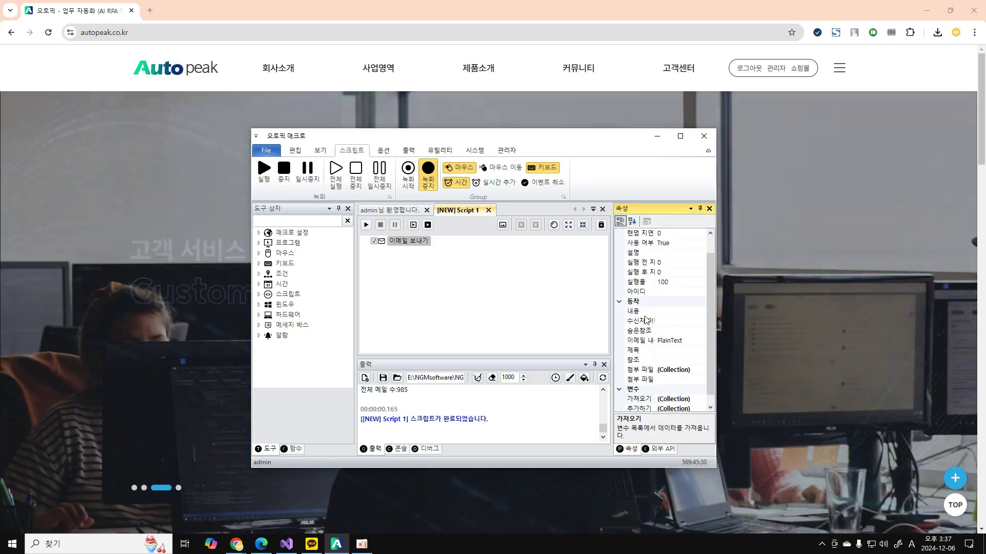
{"action": "left_click", "coordinate": [637, 311]}
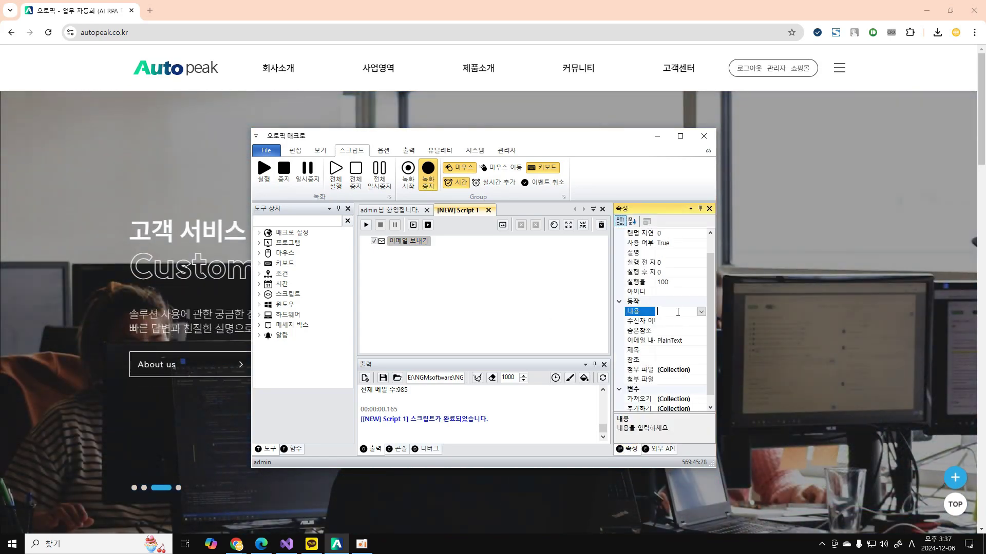
{"action": "left_click", "coordinate": [634, 324]}
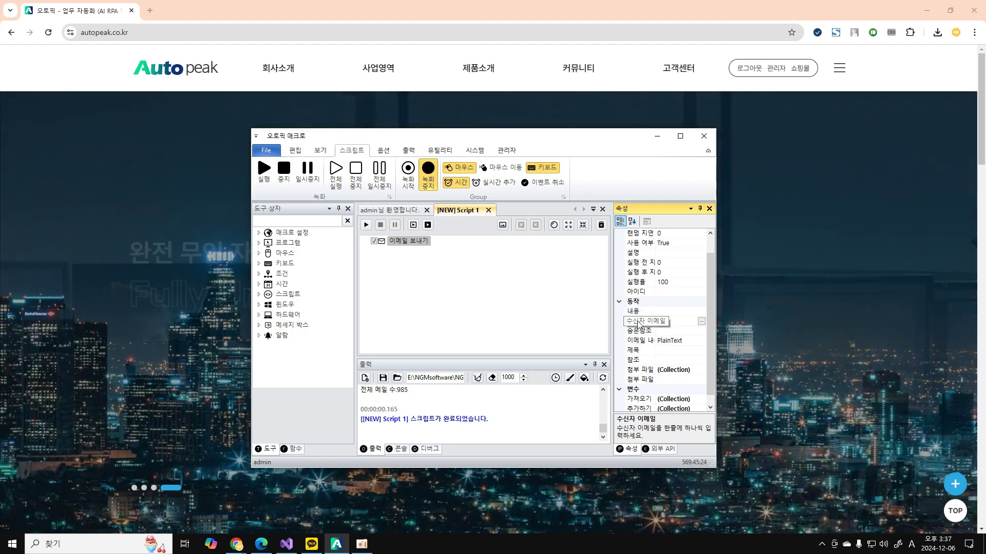
{"action": "left_click", "coordinate": [701, 322]}
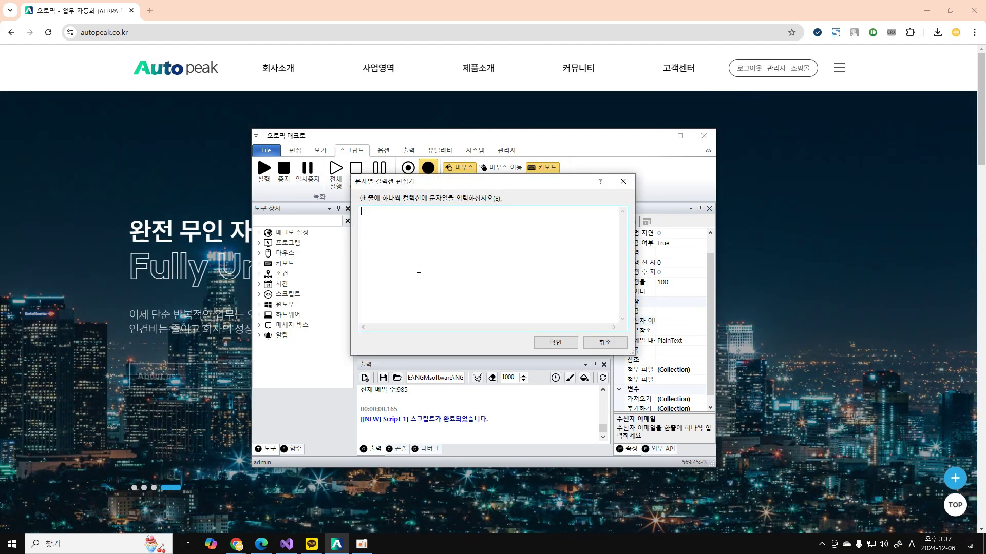
{"action": "left_click", "coordinate": [598, 348]}
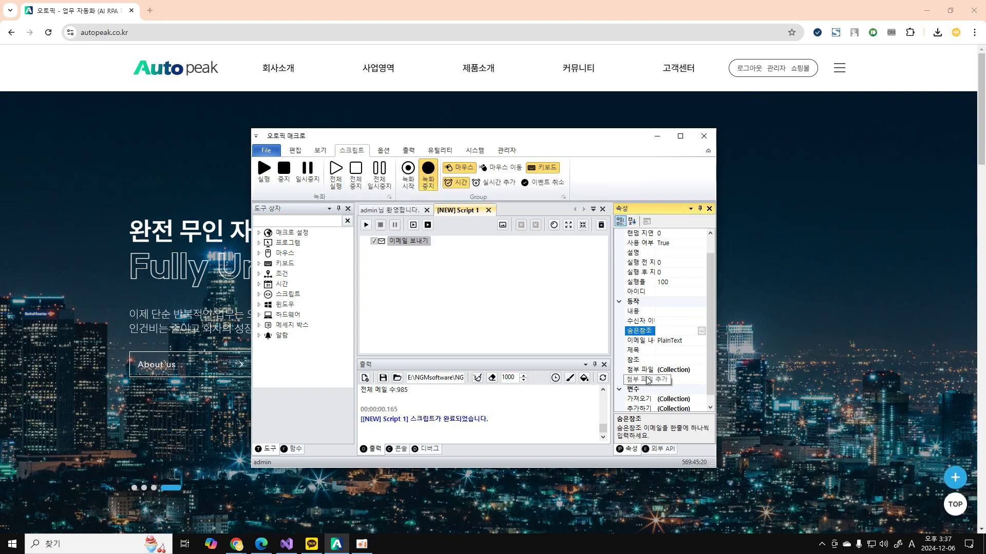
{"action": "left_click", "coordinate": [637, 361]}
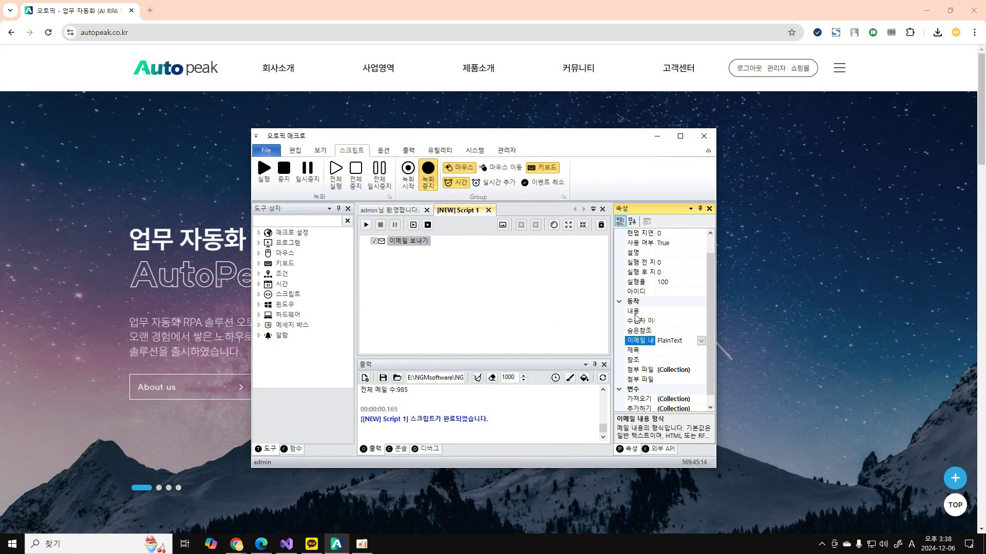
{"action": "left_click", "coordinate": [664, 311]}
{"action": "left_click", "coordinate": [701, 312]}
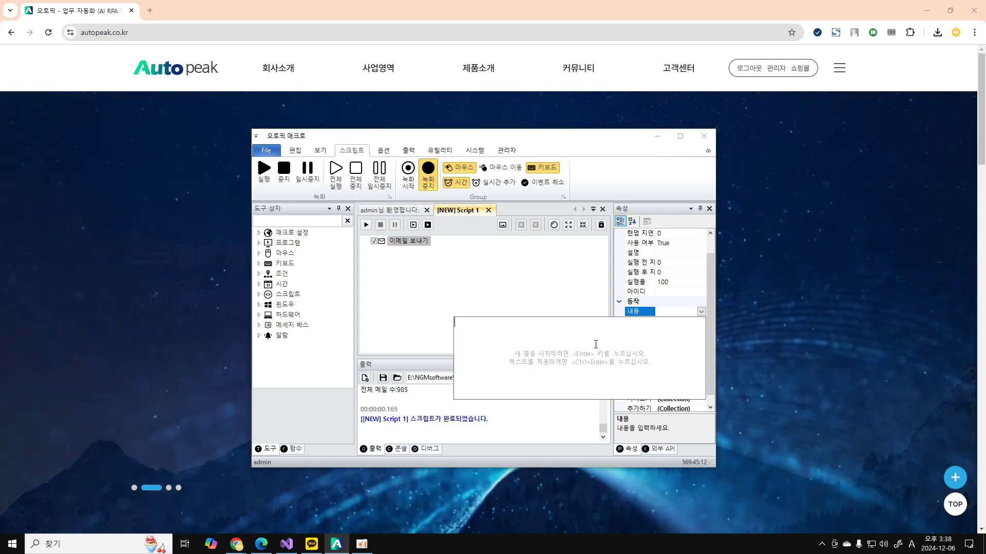
{"action": "type", "text": "dd"}
{"action": "key", "text": "BackSpace"}
{"action": "key", "text": "BackSpace"}
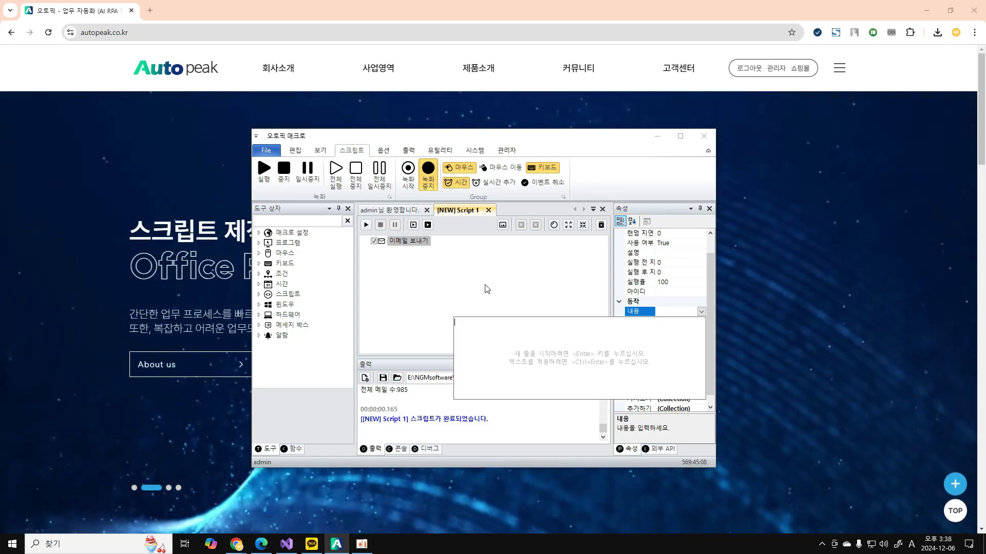
{"action": "left_click", "coordinate": [640, 341]}
{"action": "left_click", "coordinate": [701, 341]}
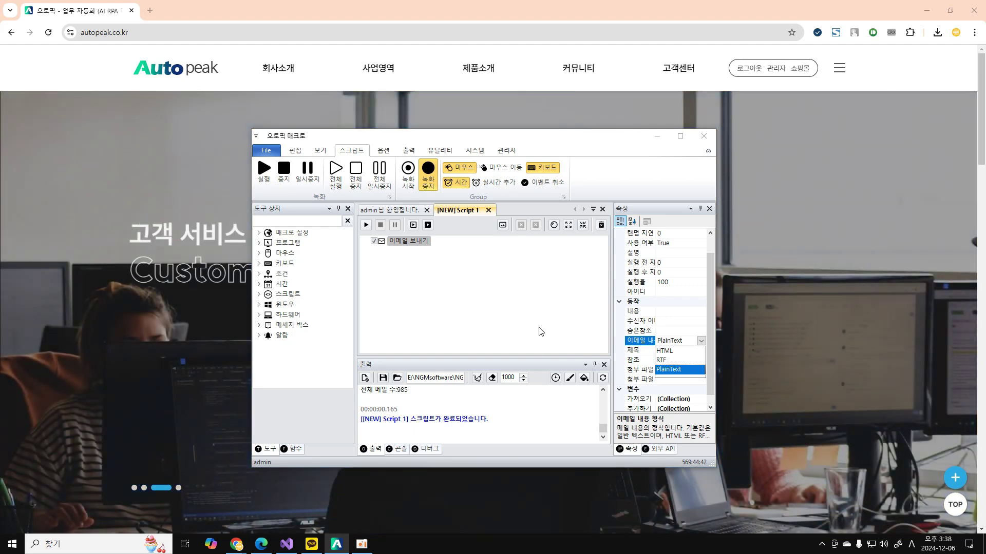
{"action": "left_click", "coordinate": [537, 331]}
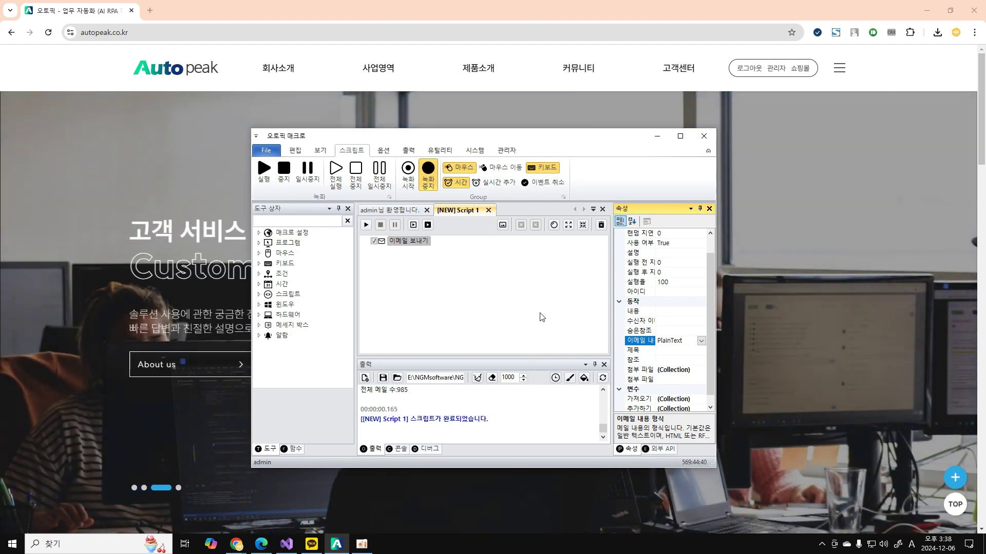
{"action": "left_click", "coordinate": [639, 380]}
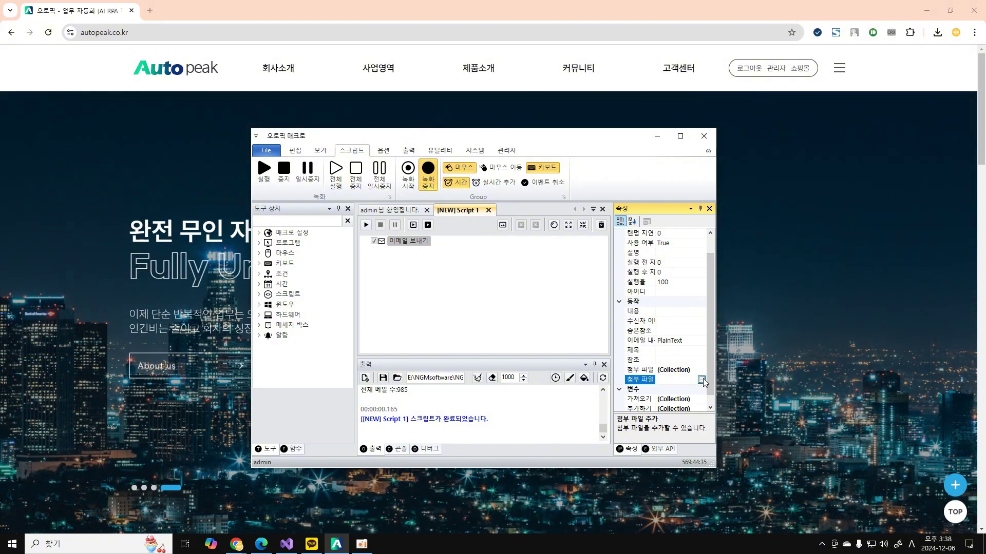
Attach 1.jpg to the send-email action.
{"action": "left_click", "coordinate": [701, 379]}
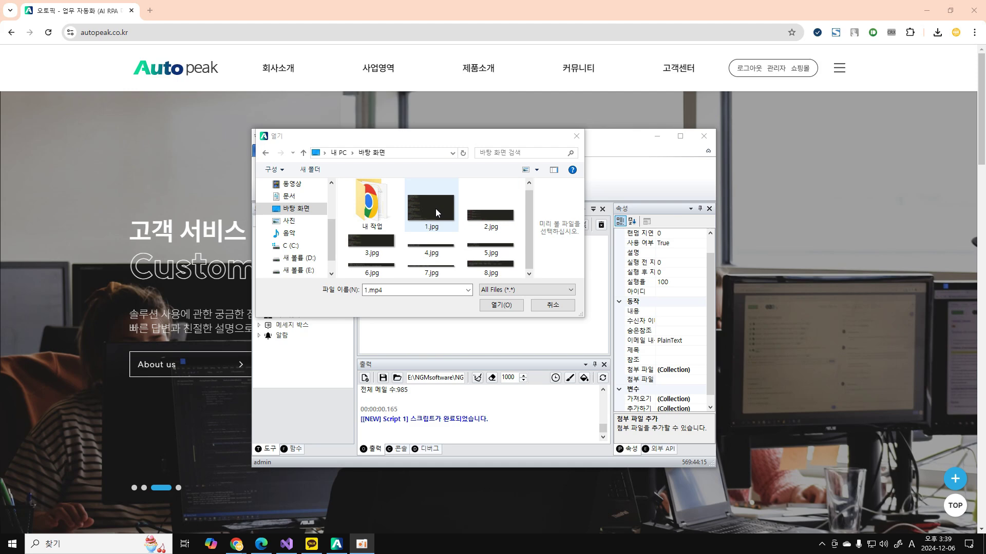
{"action": "left_click", "coordinate": [435, 209]}
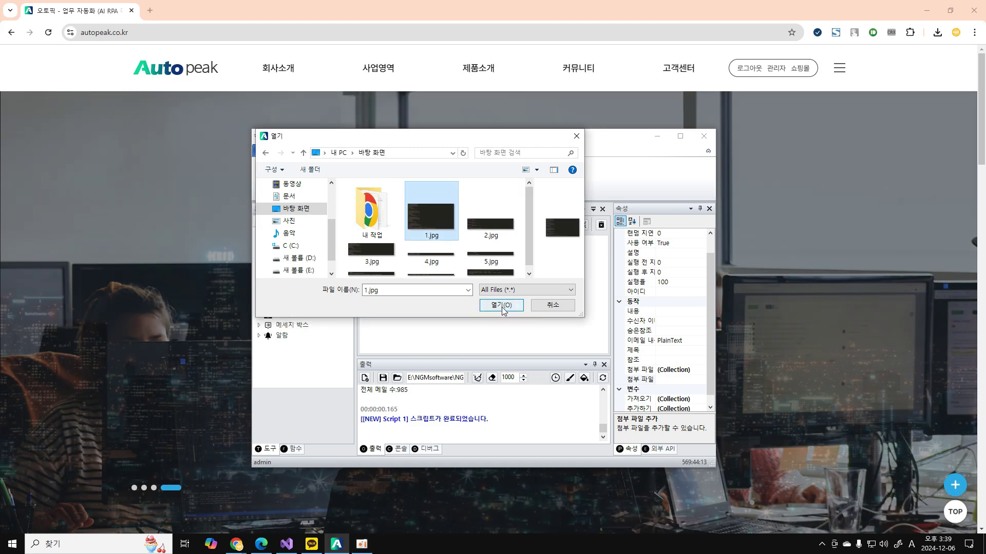
{"action": "left_click", "coordinate": [503, 306]}
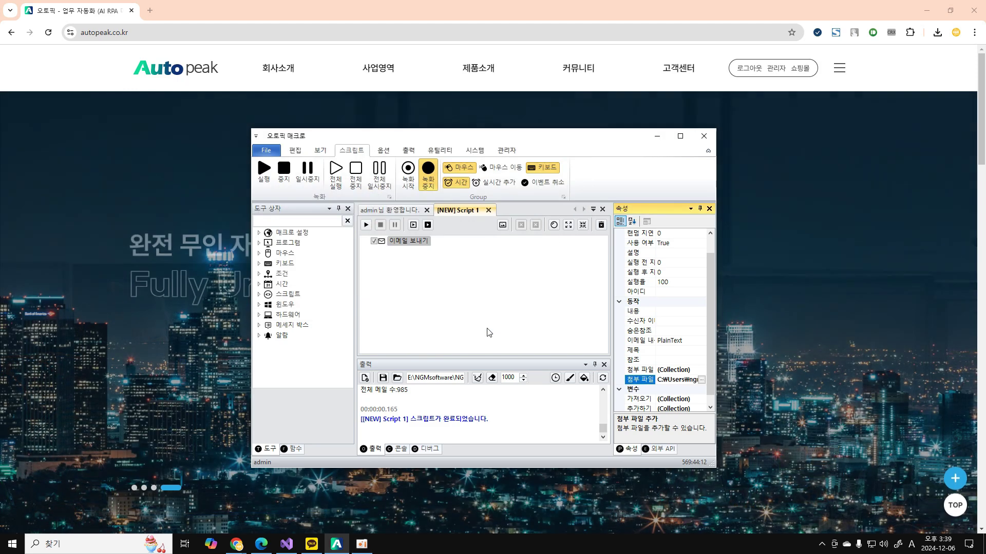
Remove 1.jpg from the 첨부 파일 collection so the list is empty.
{"action": "left_click", "coordinate": [649, 371]}
{"action": "left_click", "coordinate": [702, 370]}
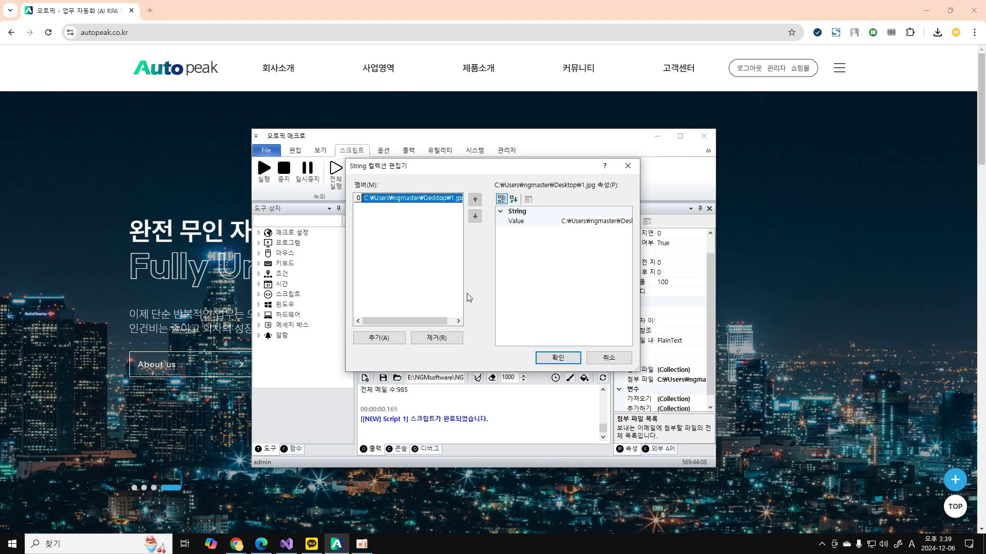
{"action": "left_click", "coordinate": [437, 339]}
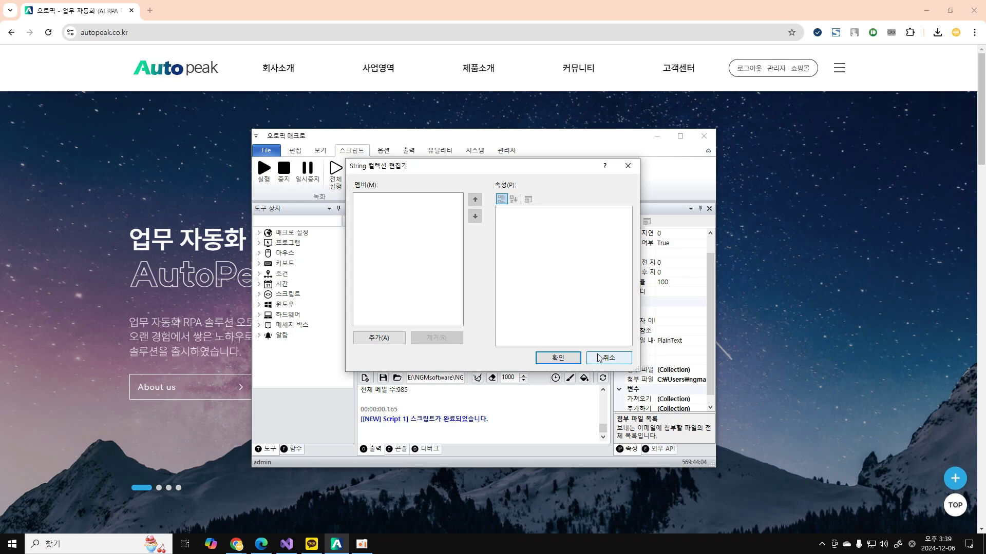
{"action": "left_click", "coordinate": [557, 358]}
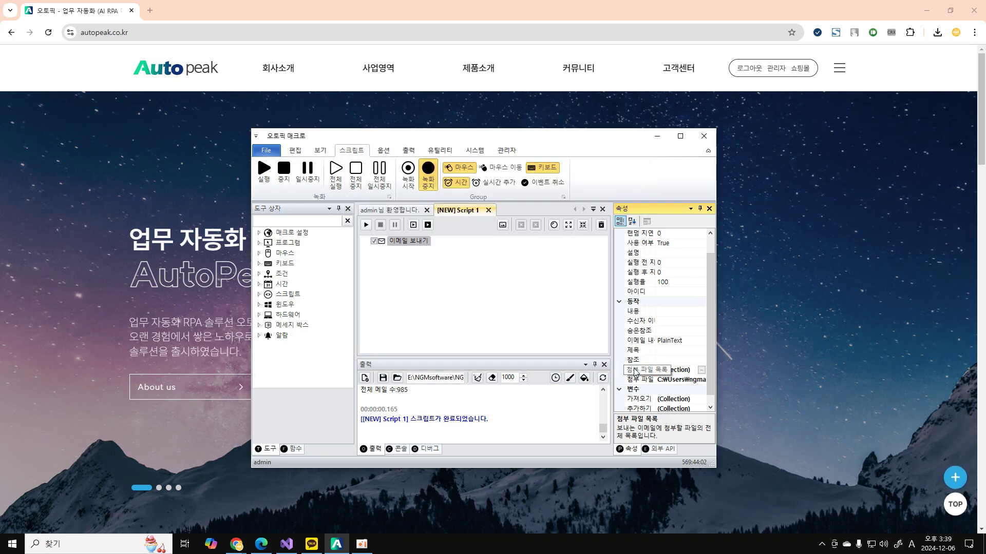
Confirm the attachment list is still empty and select the 이메일 보내기 step.
{"action": "left_click", "coordinate": [640, 379]}
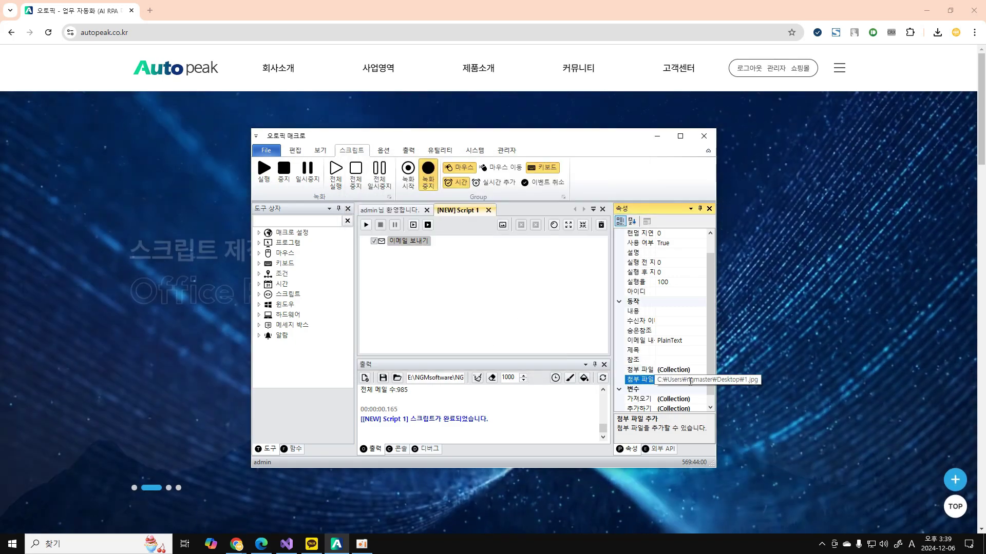
{"action": "left_click", "coordinate": [699, 370]}
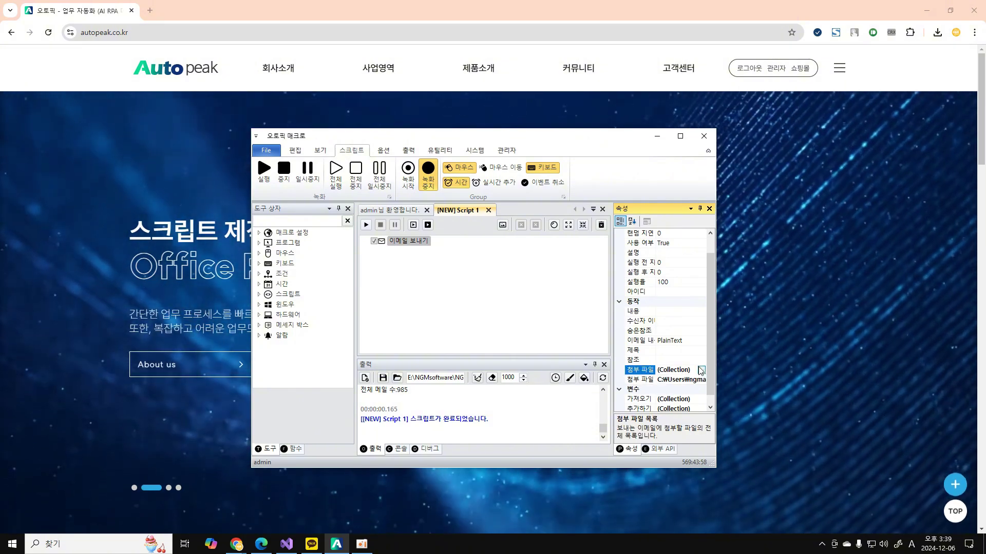
{"action": "left_click", "coordinate": [700, 370]}
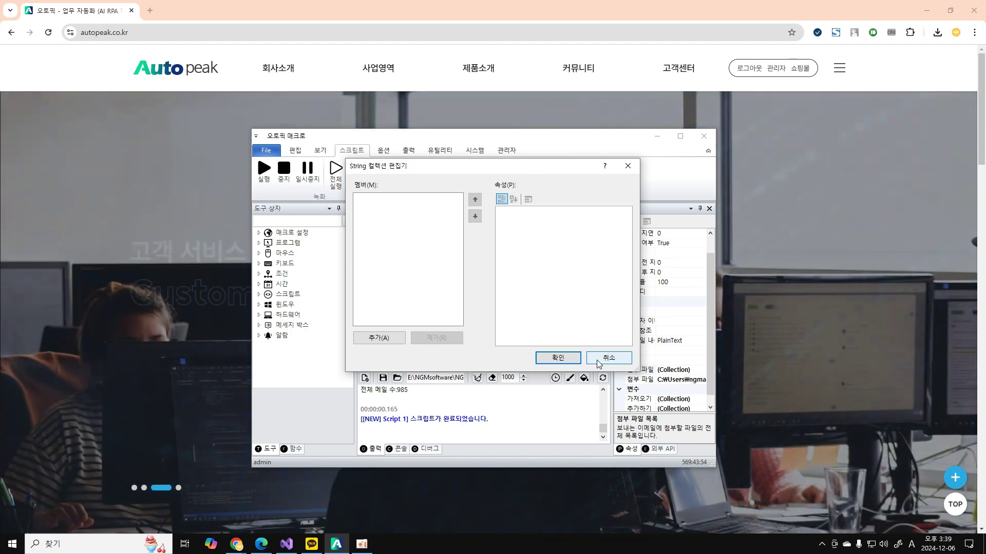
{"action": "left_click", "coordinate": [598, 358]}
{"action": "left_click", "coordinate": [640, 380]}
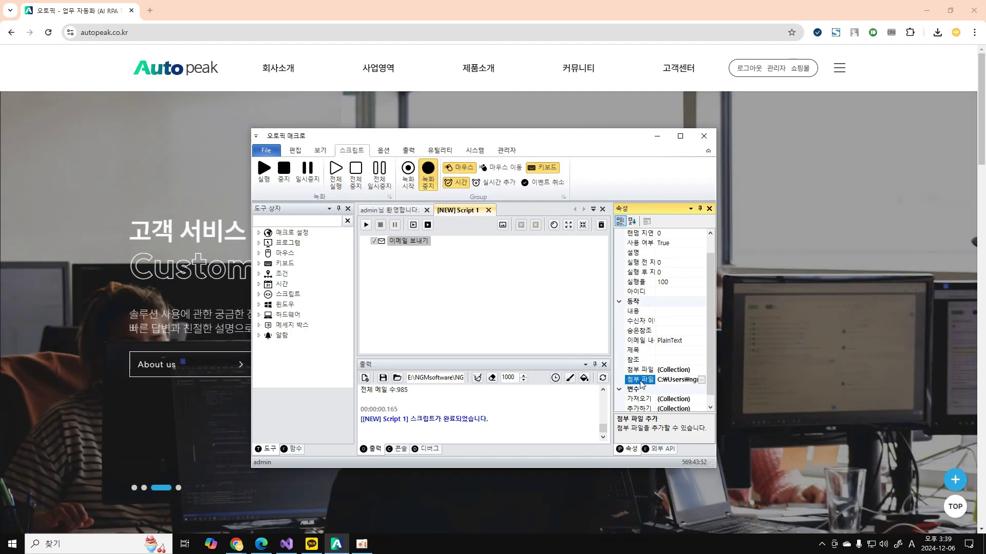
{"action": "left_click", "coordinate": [516, 312]}
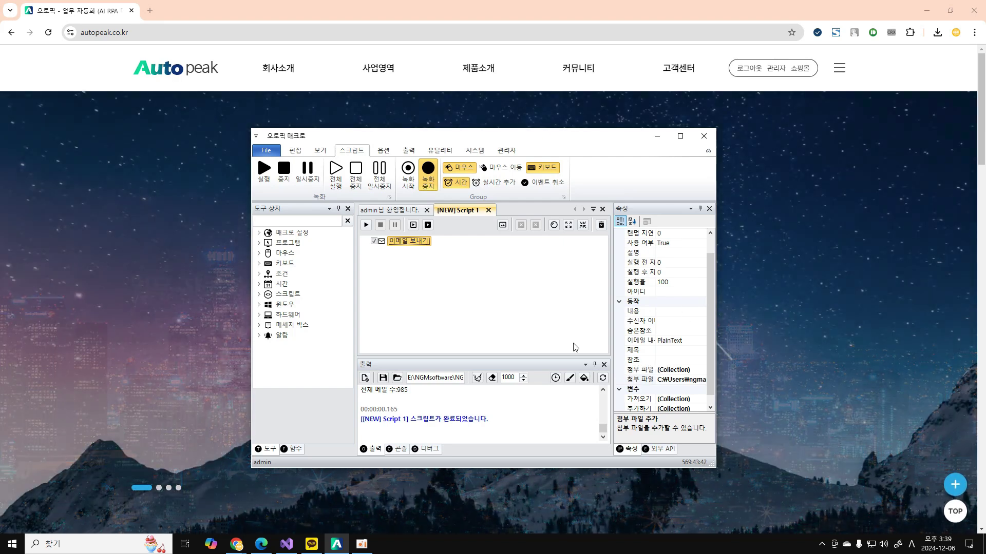
Delete the 이메일 보내기 step, close the new script and reopen Script 1.aps.
{"action": "key", "text": "Delete"}
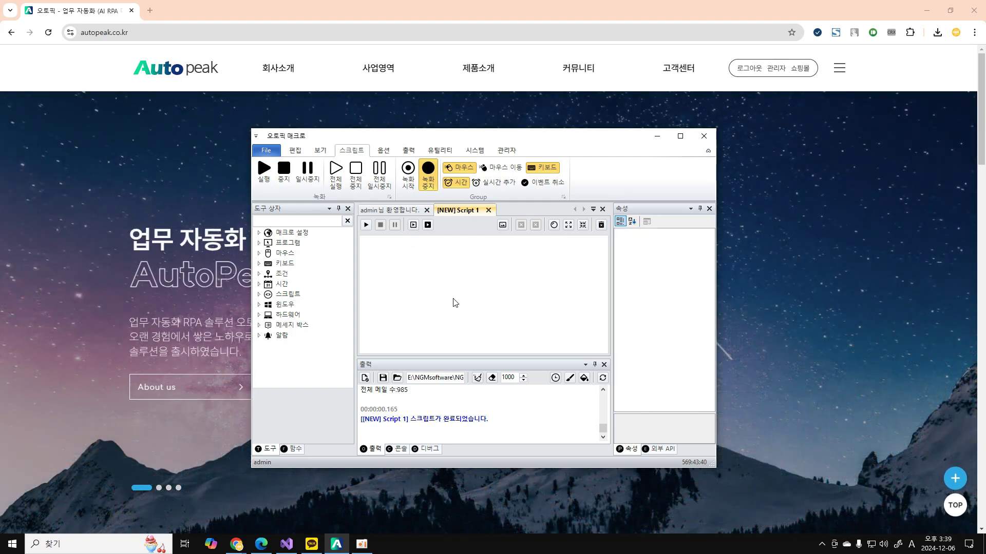
{"action": "left_click", "coordinate": [489, 210]}
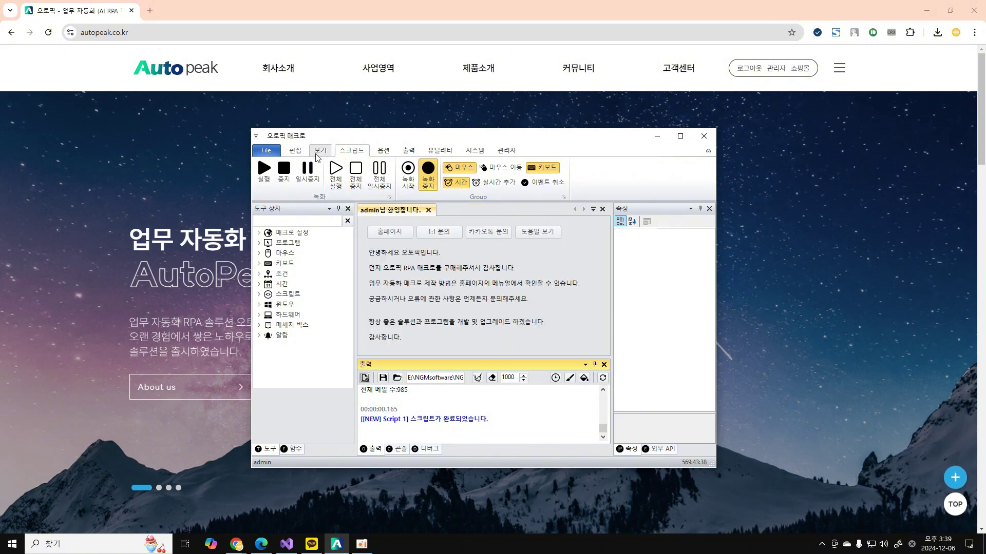
{"action": "left_click", "coordinate": [267, 151]}
{"action": "left_click", "coordinate": [368, 185]}
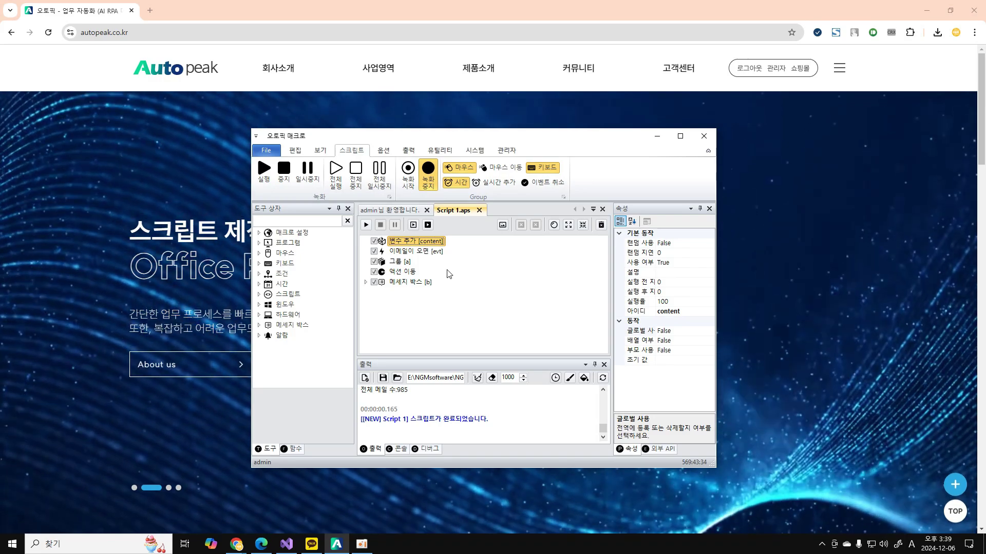
Inspect the properties of the 이메일이 오면 trigger, content variable and message box steps.
{"action": "left_click", "coordinate": [430, 252]}
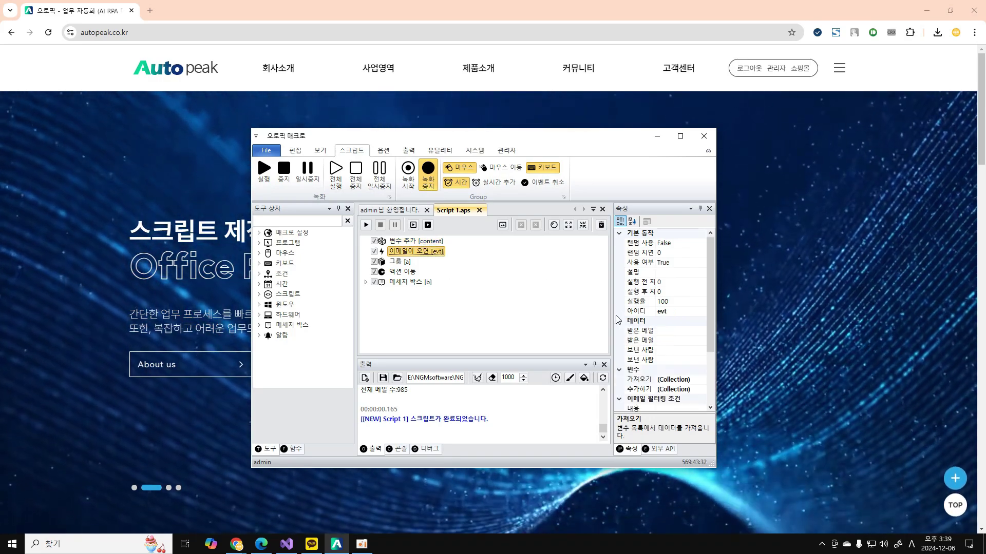
{"action": "left_click", "coordinate": [648, 312]}
{"action": "left_click", "coordinate": [649, 314]}
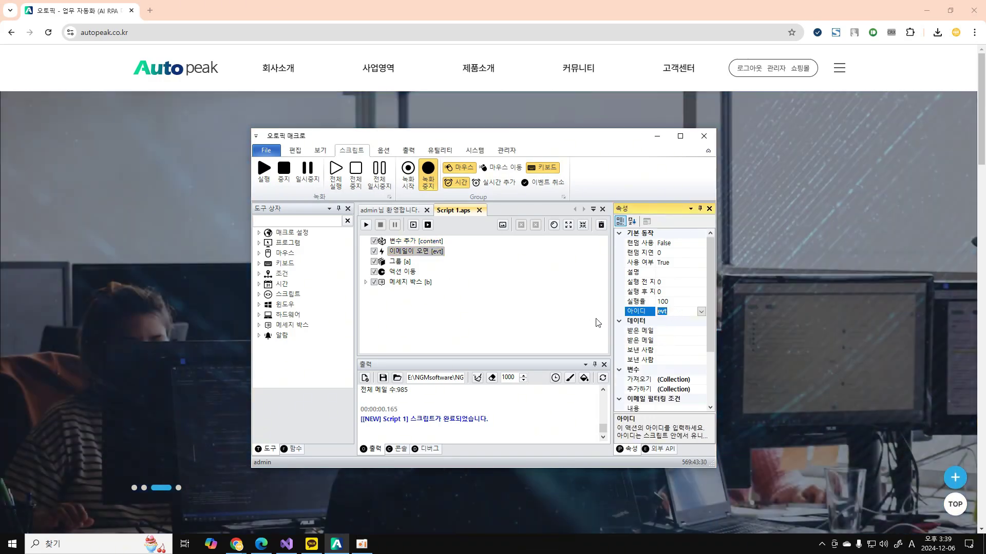
{"action": "left_click", "coordinate": [540, 329]}
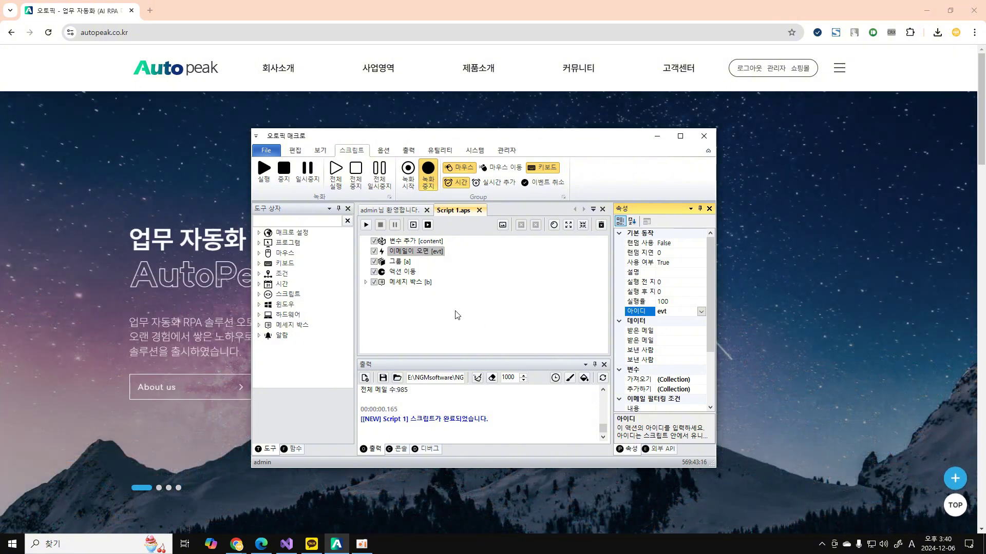
{"action": "left_click", "coordinate": [433, 245]}
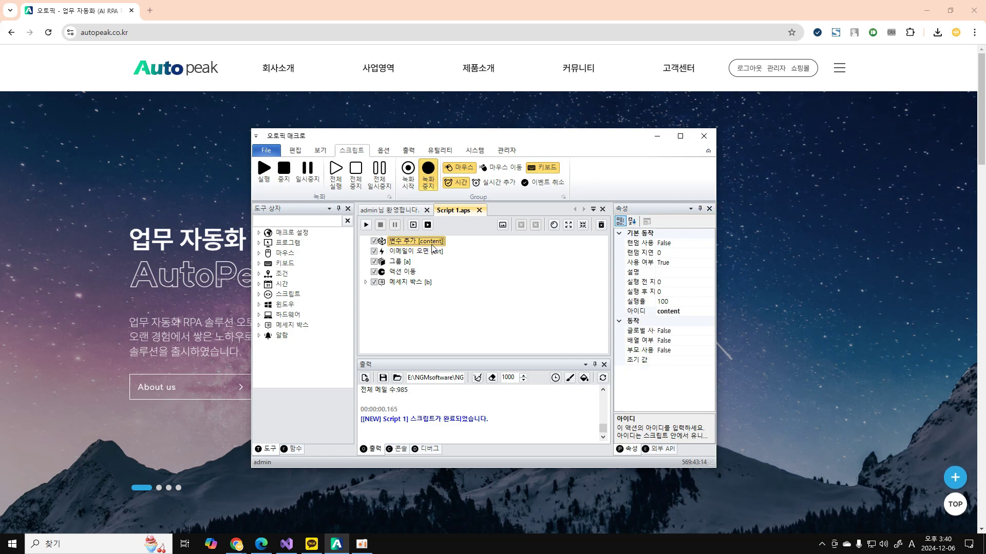
{"action": "left_click", "coordinate": [413, 282]}
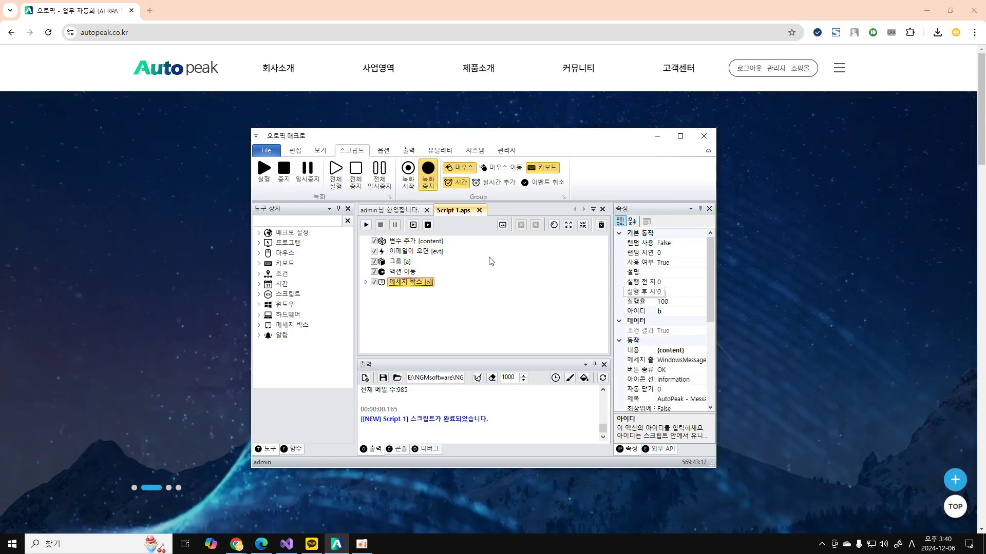
{"action": "left_click", "coordinate": [417, 240]}
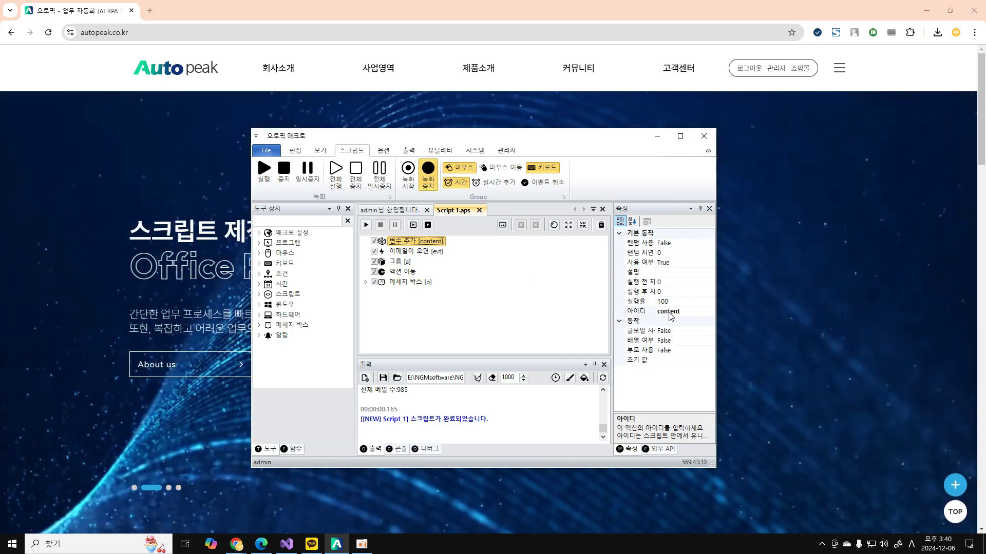
{"action": "left_click", "coordinate": [637, 311]}
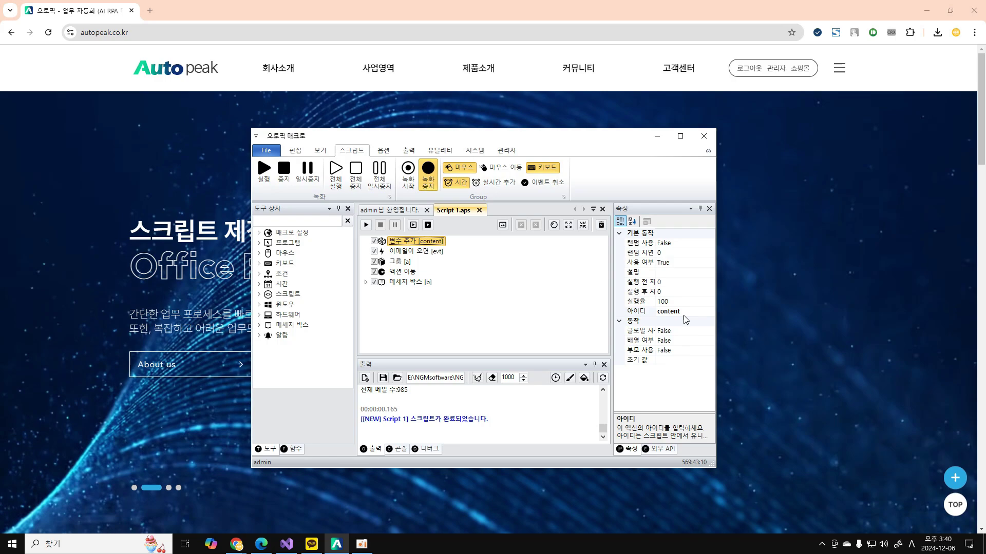
{"action": "left_click", "coordinate": [424, 253]}
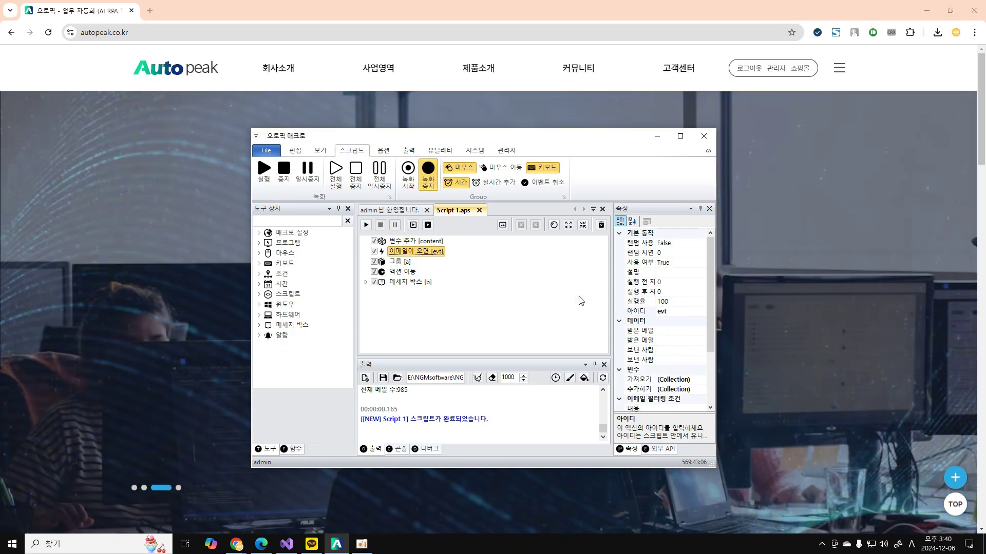
{"action": "left_click", "coordinate": [637, 311]}
Retype the asterisk in the 제목 filter so it reads *TEST*.
{"action": "scroll", "coordinate": [652, 340], "scroll_direction": "down", "scroll_amount": 3}
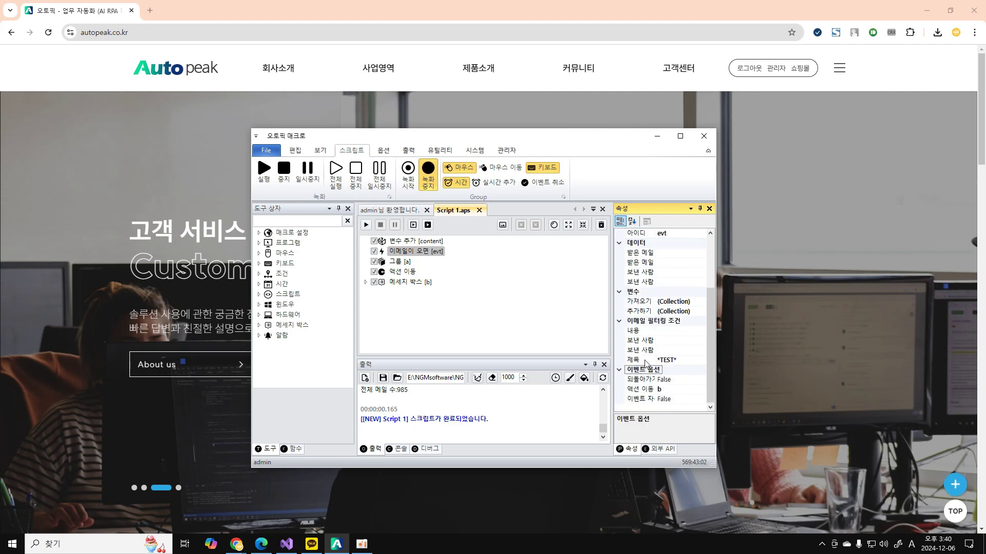
{"action": "left_click_drag", "start_coordinate": [659, 359], "coordinate": [687, 361]}
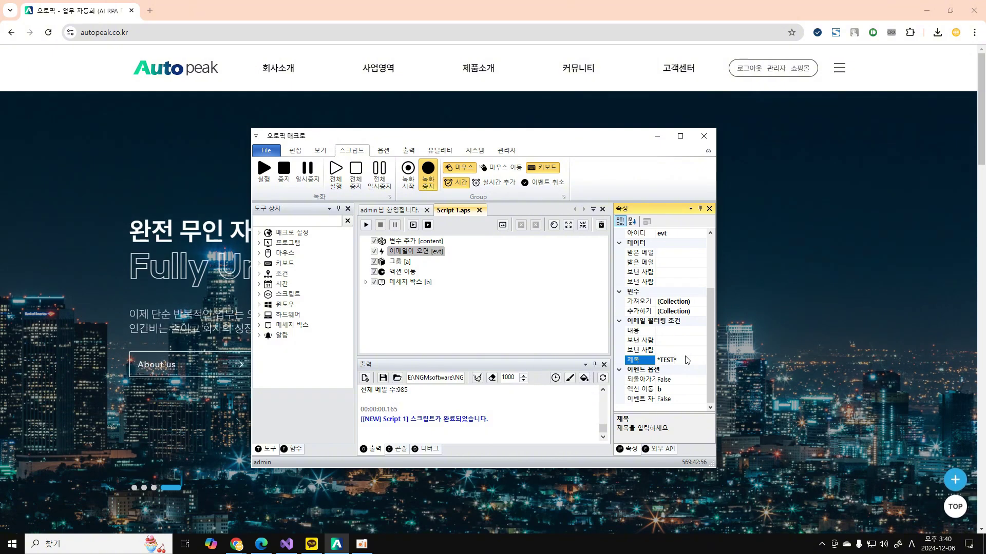
{"action": "left_click", "coordinate": [687, 362]}
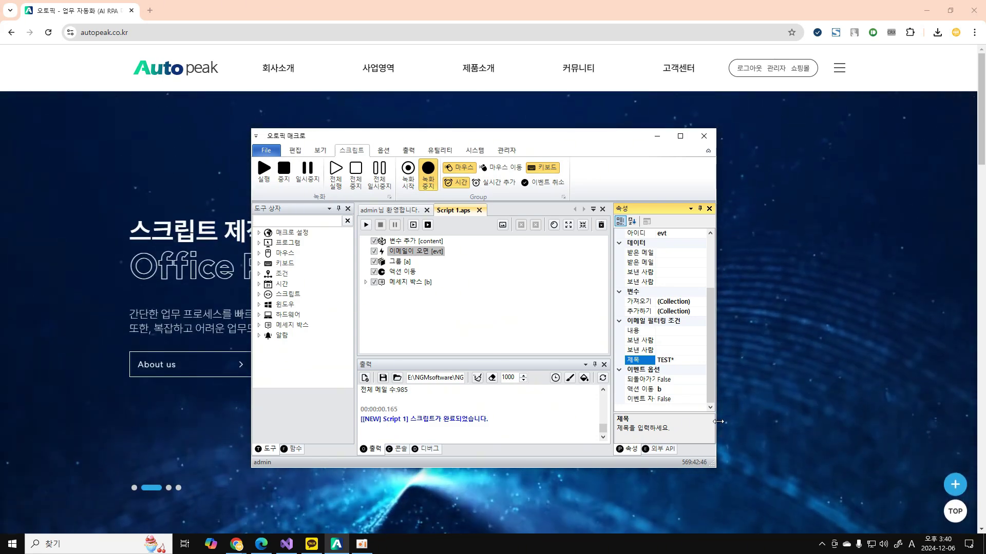
{"action": "type", "text": "*"}
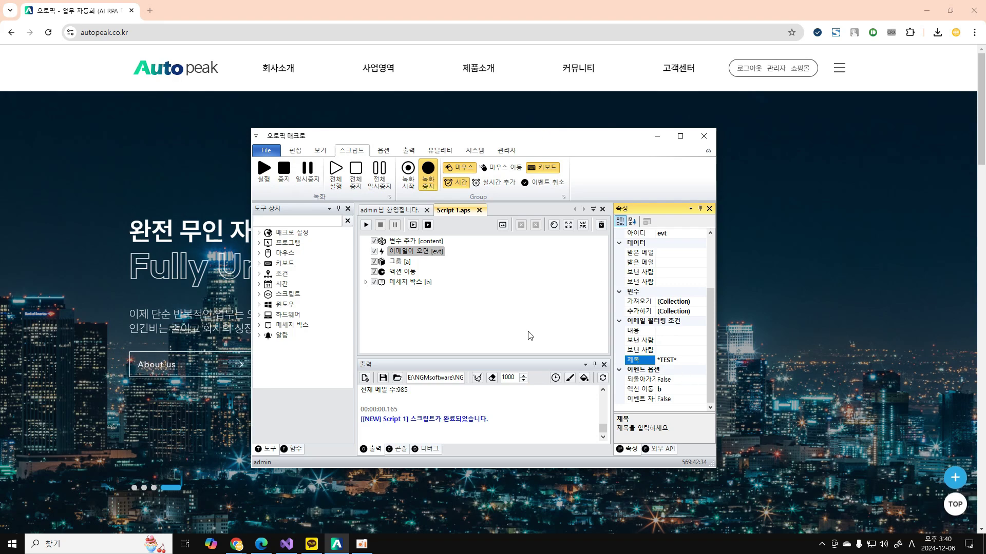
{"action": "left_click", "coordinate": [531, 335]}
{"action": "left_click", "coordinate": [639, 332]}
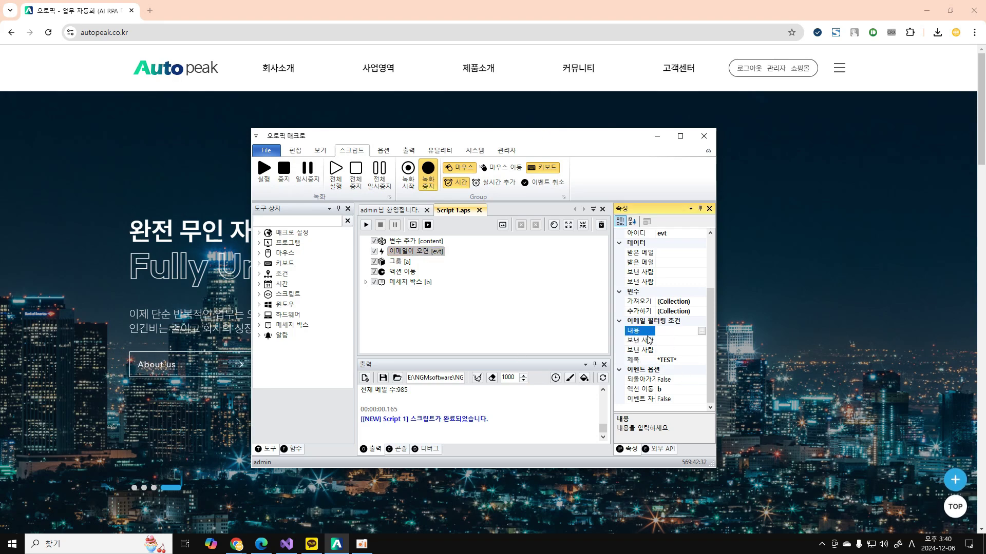
{"action": "left_click", "coordinate": [640, 341]}
{"action": "left_click", "coordinate": [640, 349]}
{"action": "left_click", "coordinate": [639, 334]}
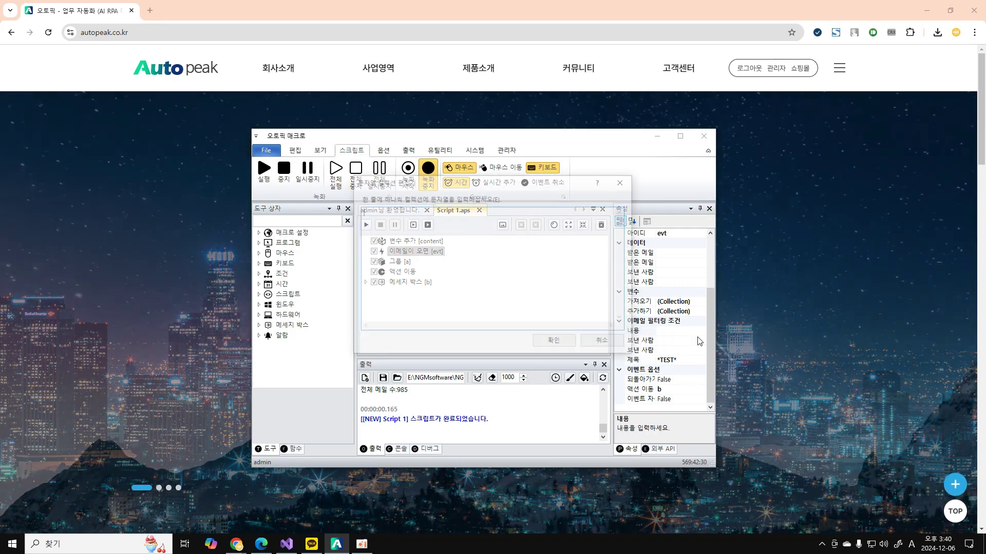
{"action": "left_click", "coordinate": [701, 332]}
{"action": "type", "text": "ddd"}
{"action": "key", "text": "BackSpace"}
{"action": "key", "text": "BackSpace"}
{"action": "key", "text": "BackSpace"}
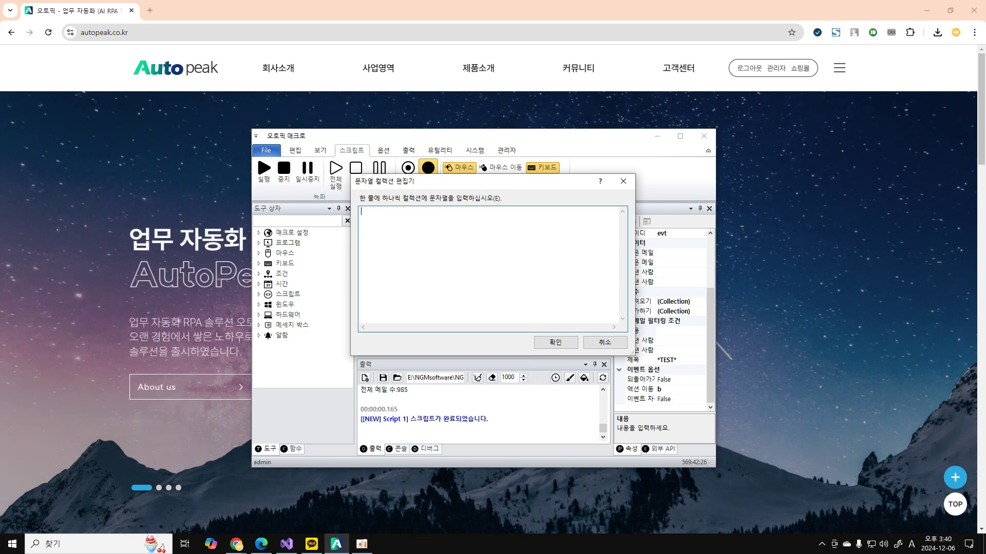
{"action": "type", "text": "구매"}
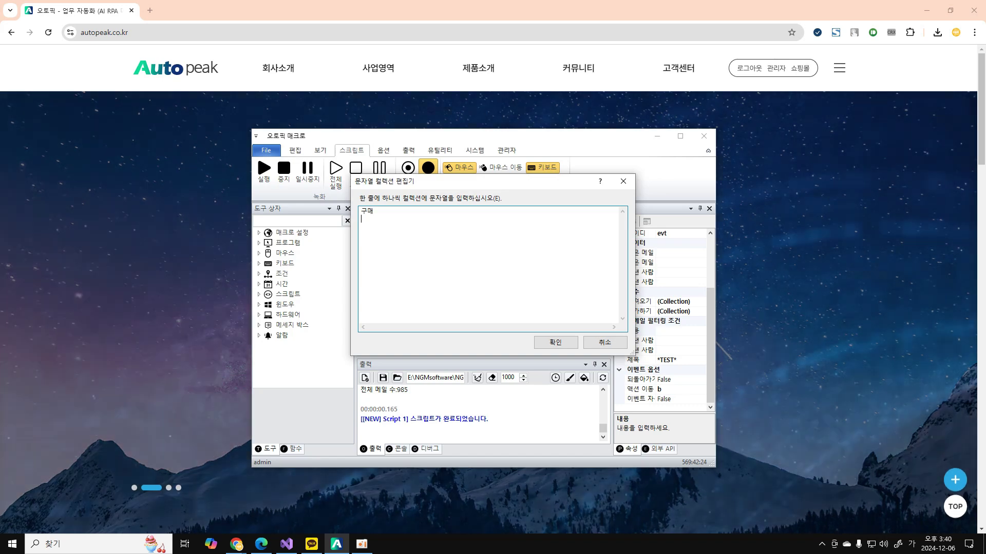
{"action": "key", "text": "Return"}
{"action": "type", "text": "에디터"}
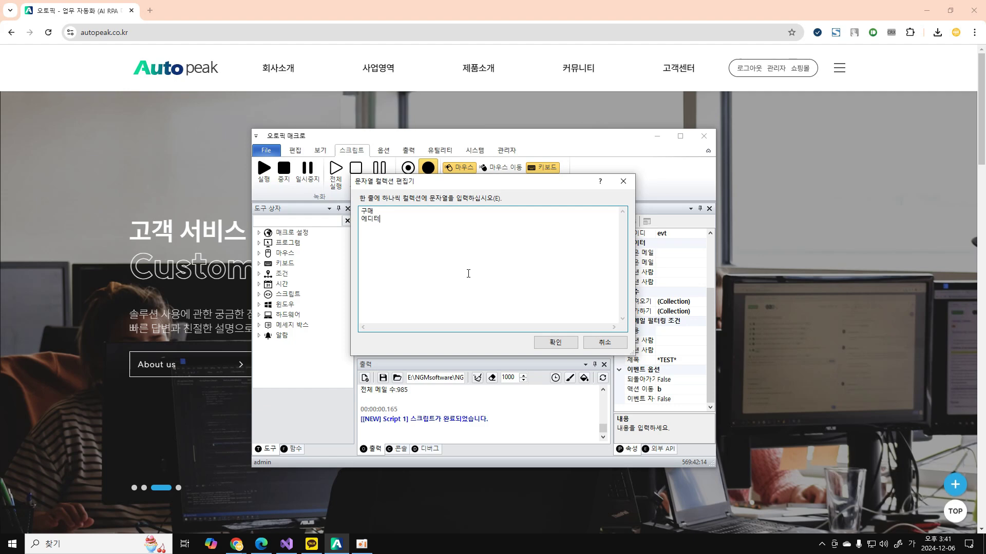
{"action": "left_click", "coordinate": [590, 342]}
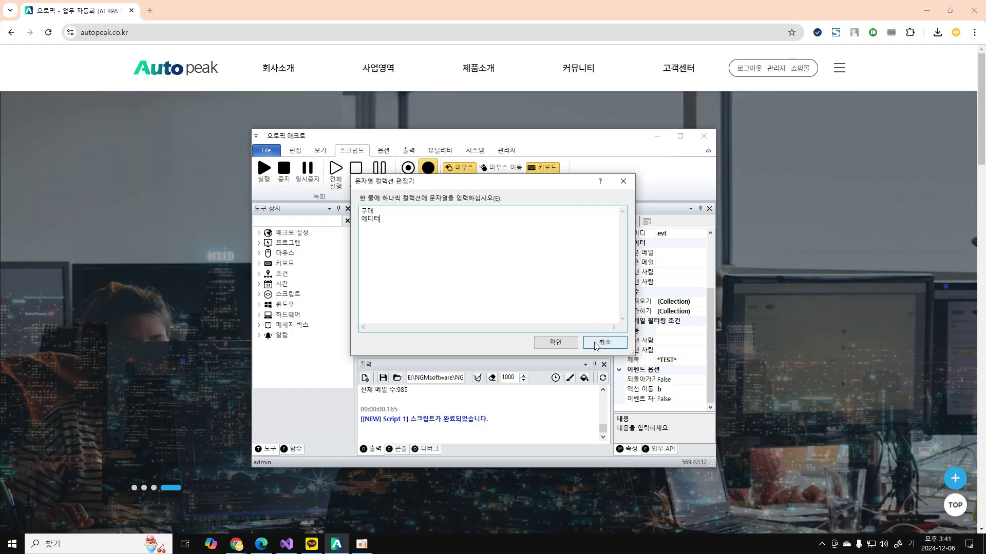
{"action": "left_click", "coordinate": [662, 361]}
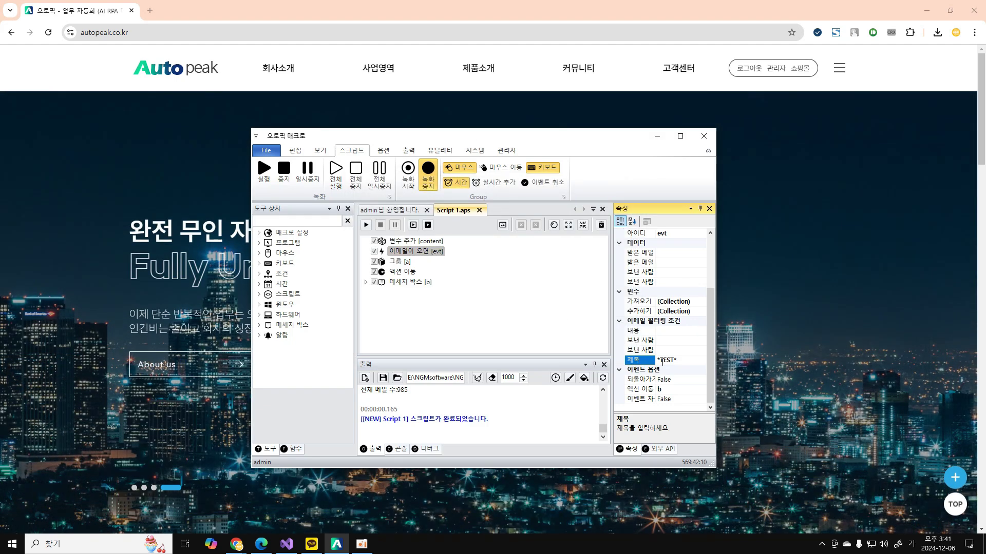
{"action": "left_click", "coordinate": [534, 344]}
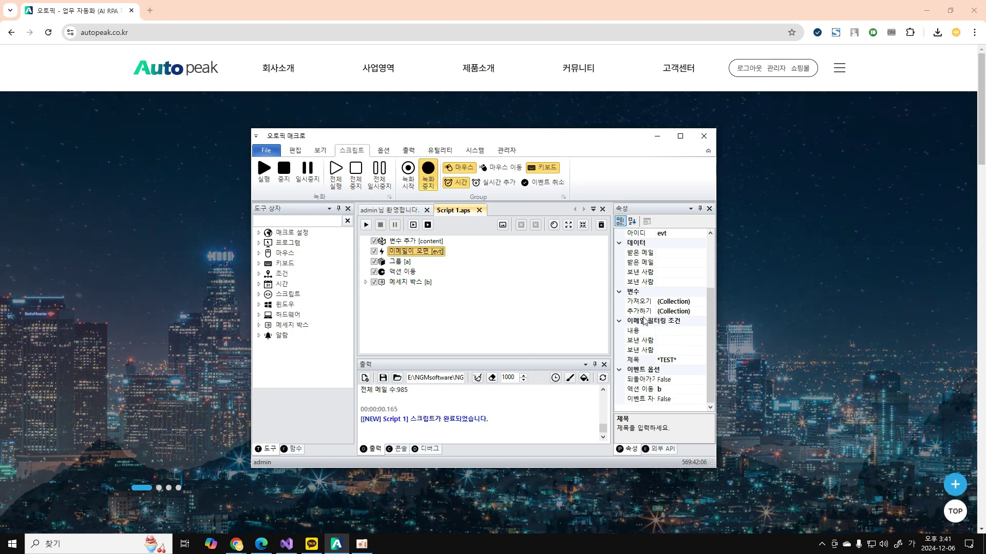
{"action": "left_click", "coordinate": [639, 391]}
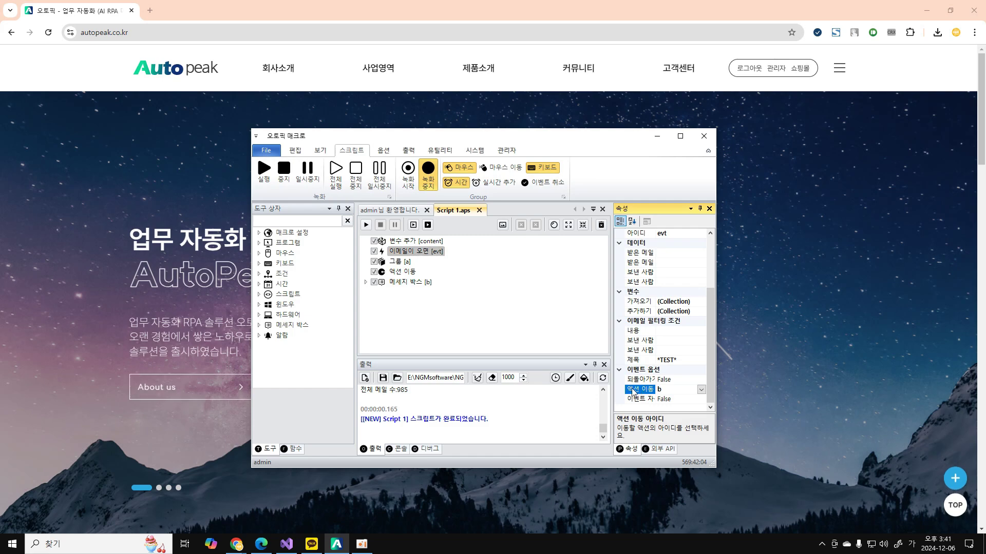
{"action": "left_click", "coordinate": [425, 283]}
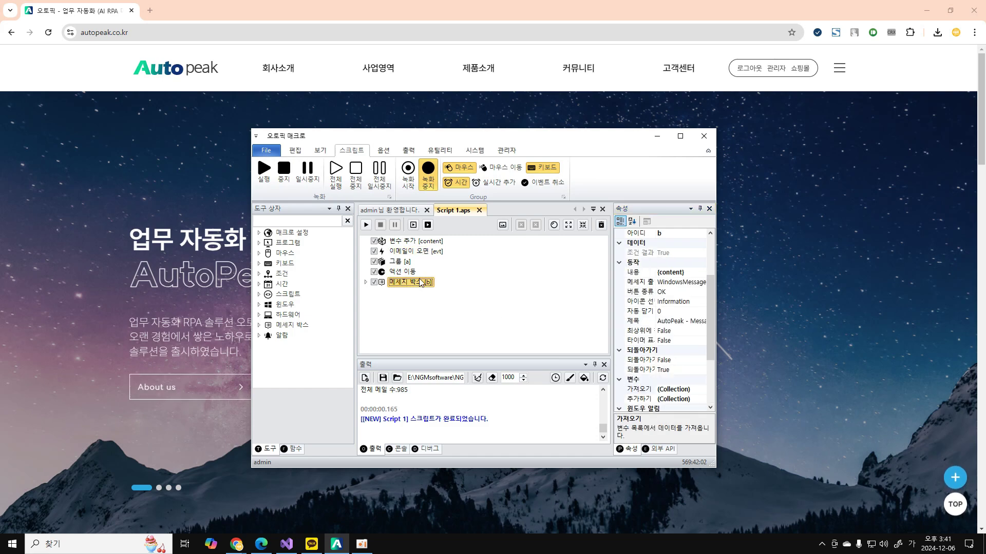
{"action": "left_click", "coordinate": [436, 252]}
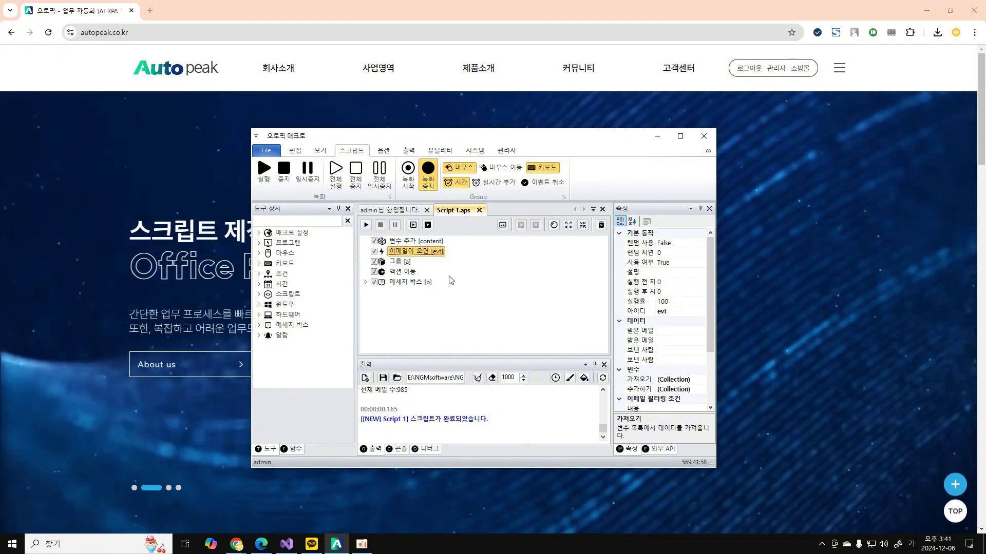
{"action": "left_click", "coordinate": [405, 272]}
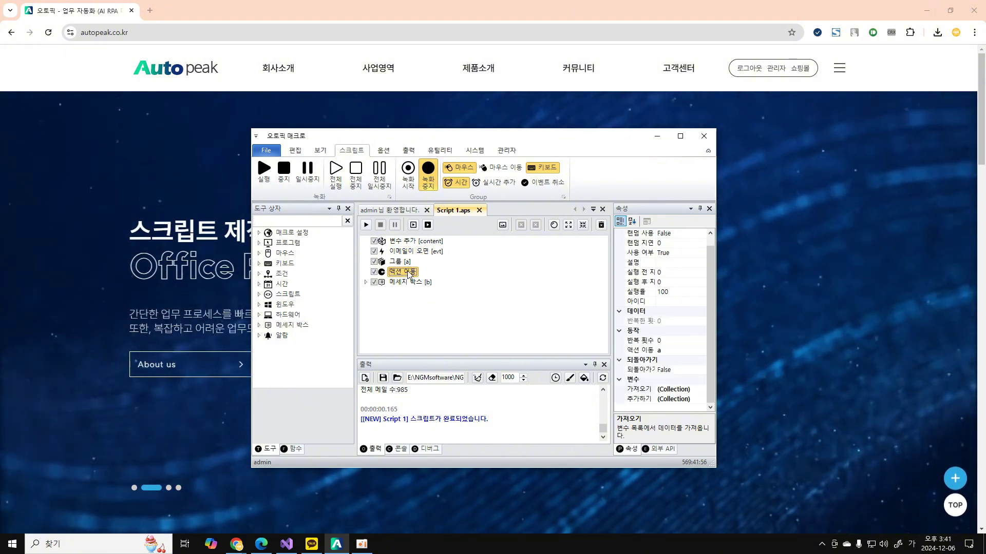
{"action": "left_click", "coordinate": [405, 283]}
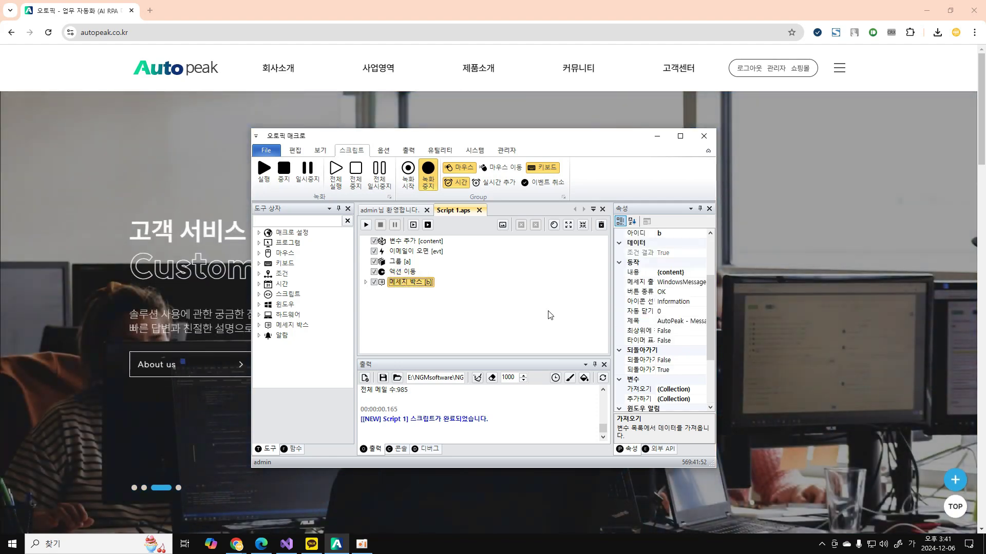
{"action": "left_click", "coordinate": [402, 261]}
{"action": "left_click", "coordinate": [402, 269]}
{"action": "left_click", "coordinate": [402, 262]}
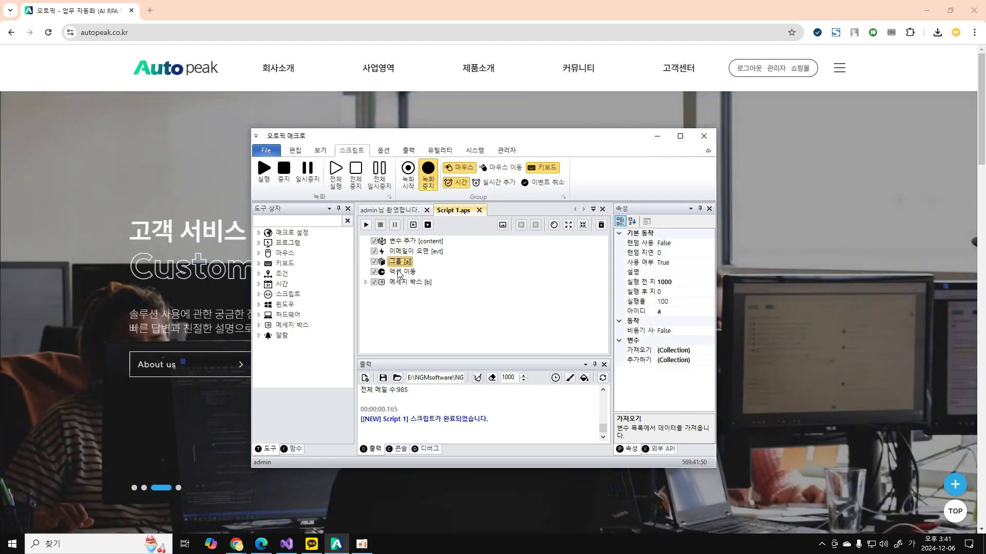
{"action": "left_click", "coordinate": [402, 268]}
{"action": "left_click", "coordinate": [402, 262]}
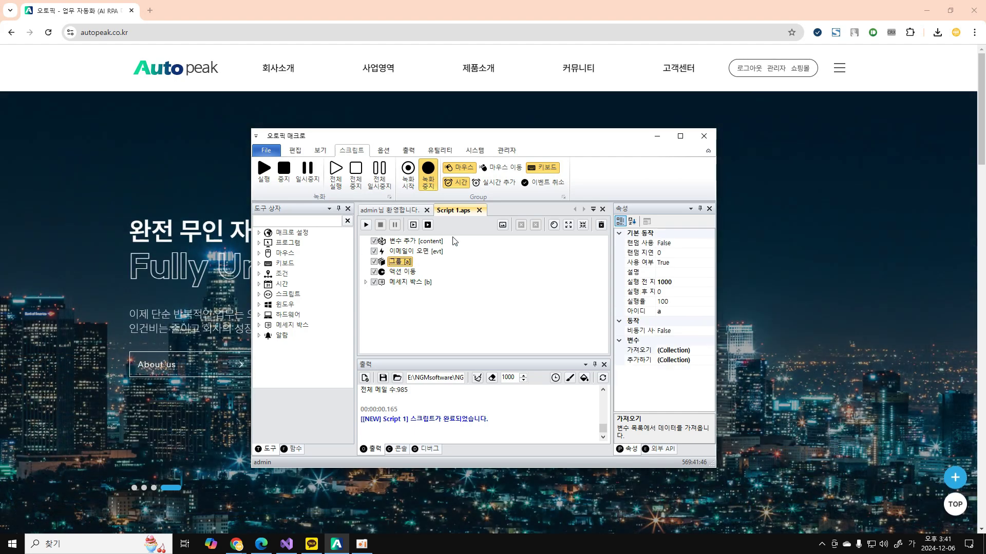
{"action": "left_click", "coordinate": [401, 271]}
{"action": "left_click", "coordinate": [401, 266]}
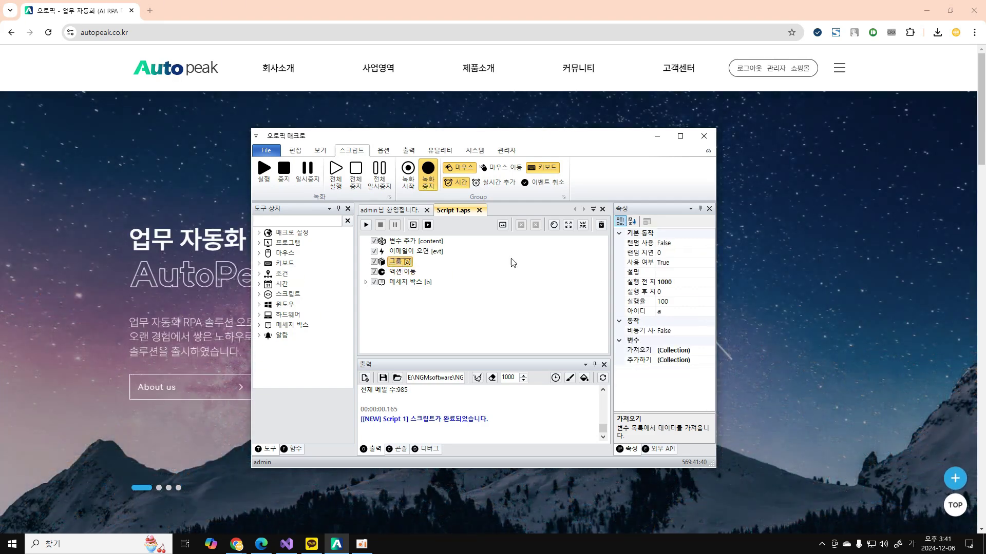
{"action": "left_click", "coordinate": [422, 282]}
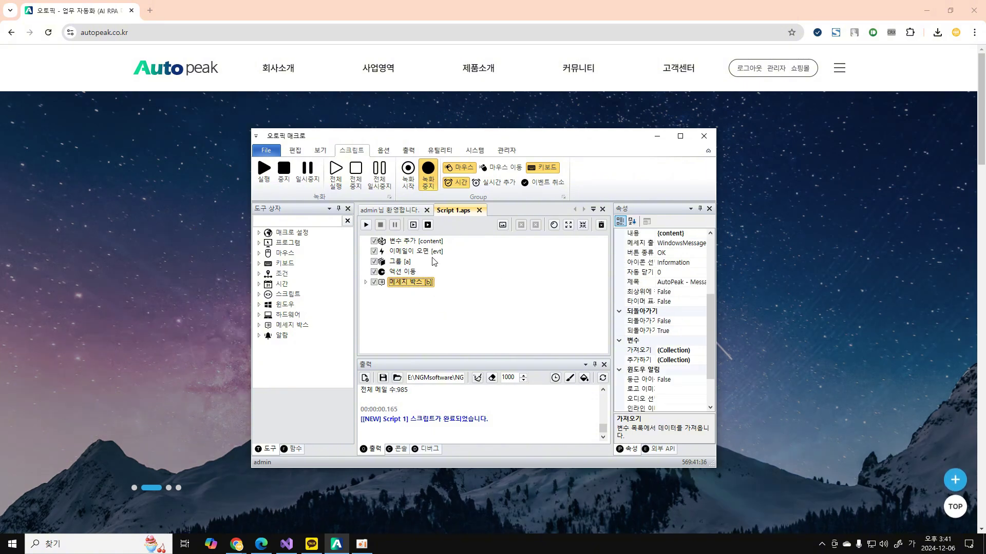
{"action": "left_click", "coordinate": [416, 252]}
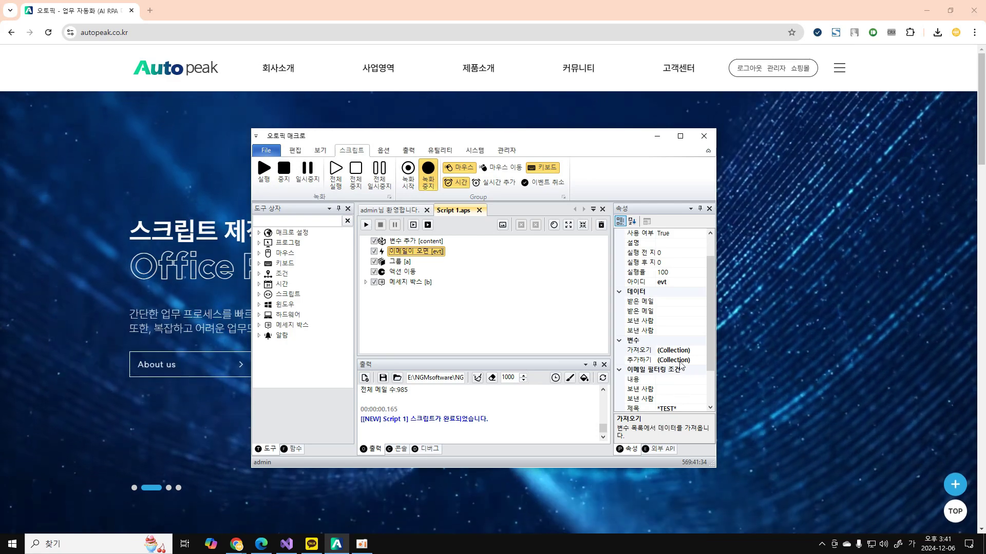
{"action": "left_click", "coordinate": [688, 360]}
{"action": "left_click", "coordinate": [701, 361]}
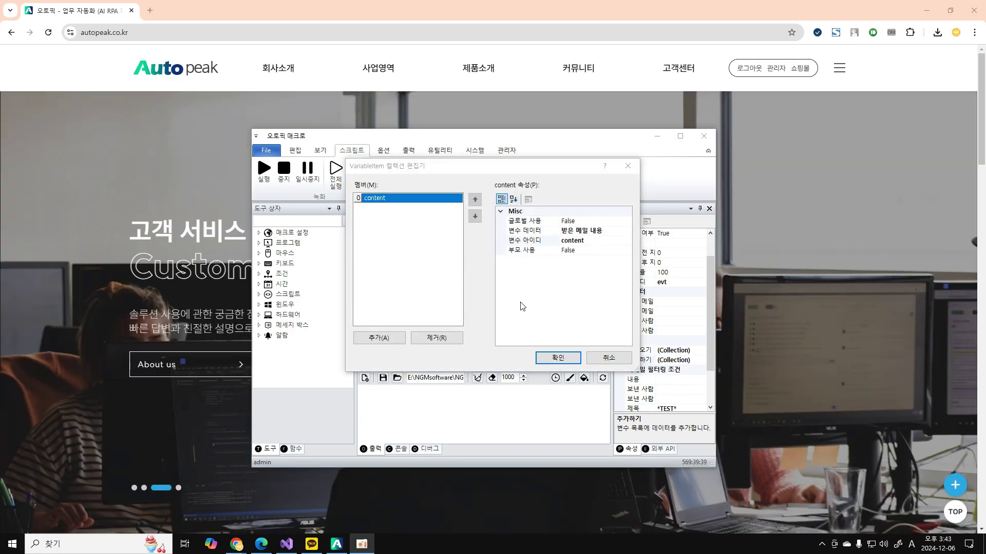
{"action": "left_click", "coordinate": [528, 245]}
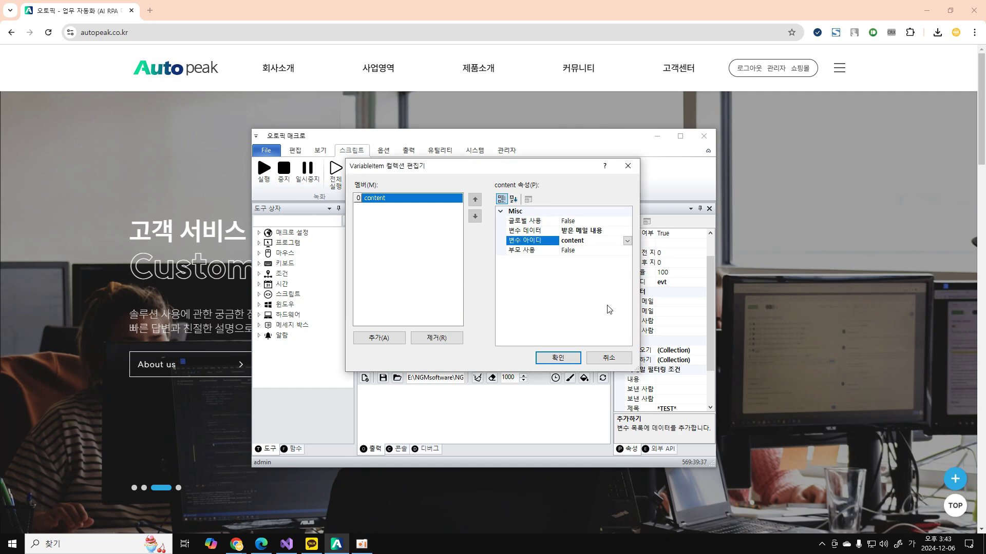
{"action": "left_click", "coordinate": [557, 360]}
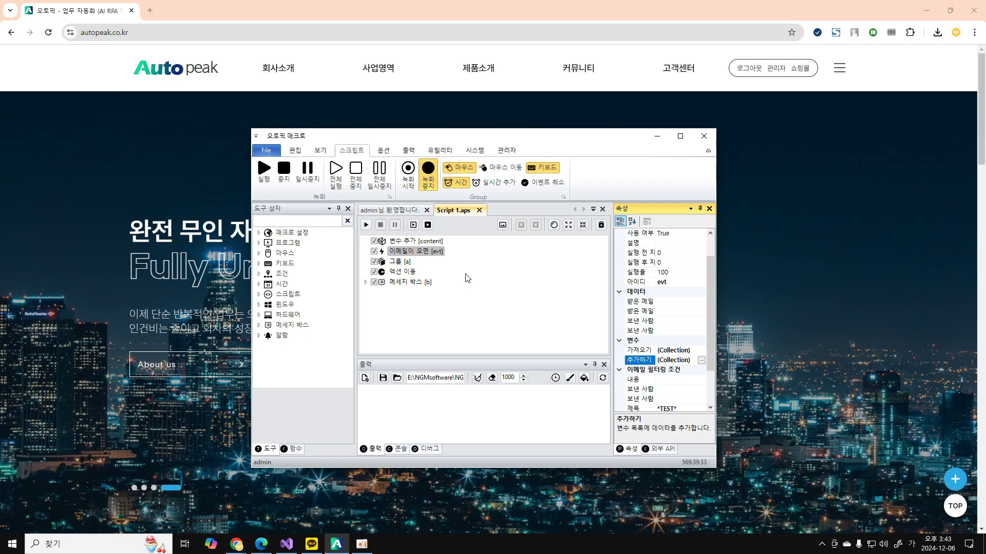
{"action": "left_click", "coordinate": [434, 243]}
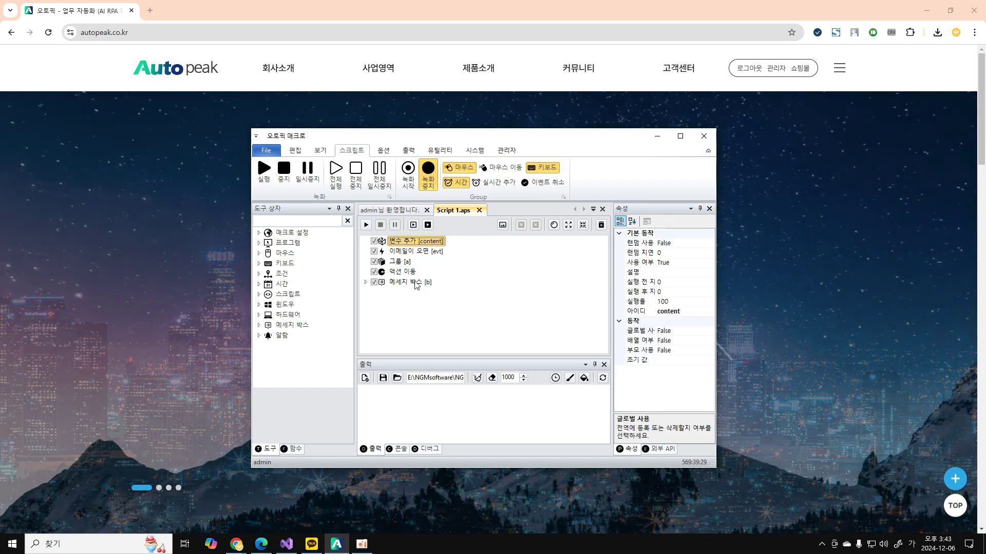
{"action": "left_click", "coordinate": [411, 282]}
{"action": "left_click", "coordinate": [685, 283]}
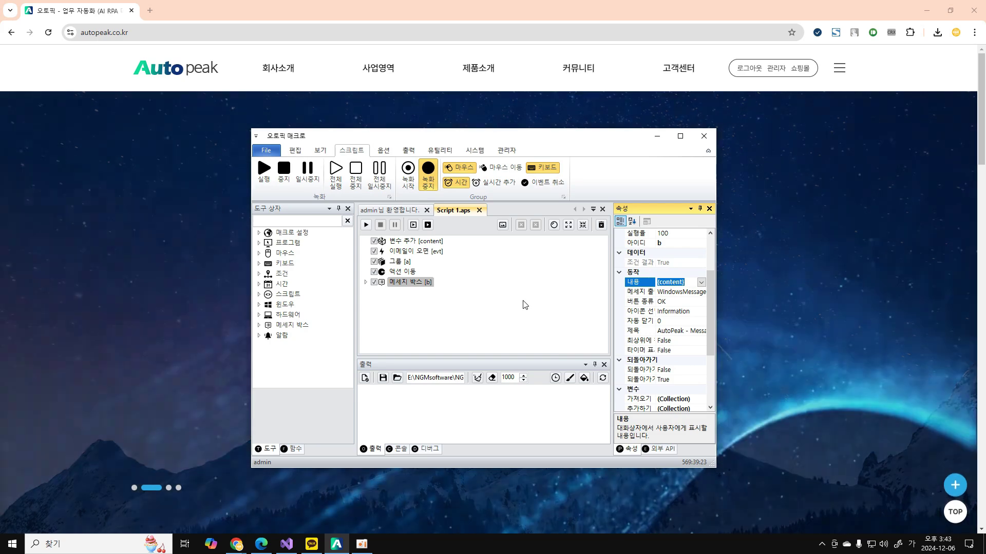
Bring up the message showing the arrived test email's text and dismiss it with 확인.
{"action": "left_click", "coordinate": [511, 292]}
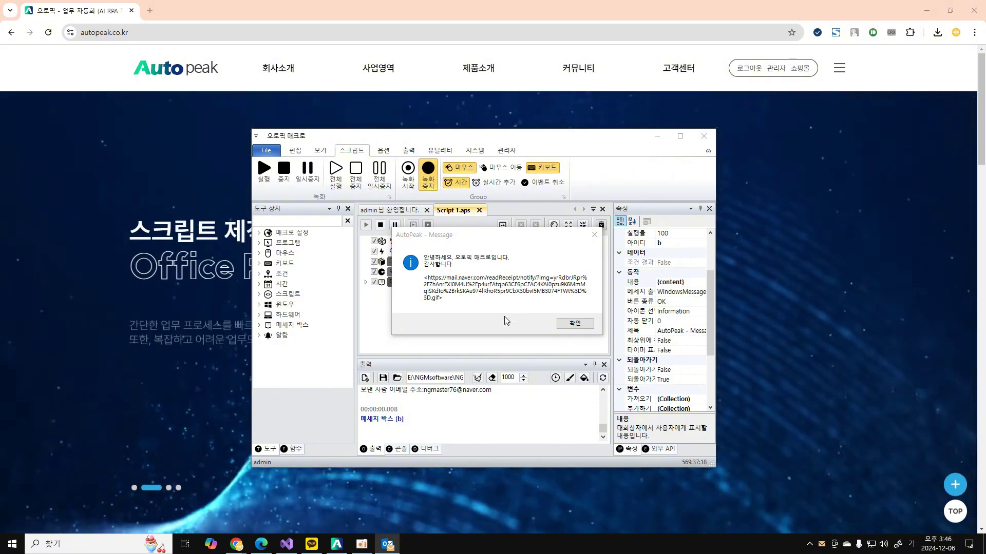
{"action": "left_click", "coordinate": [475, 320]}
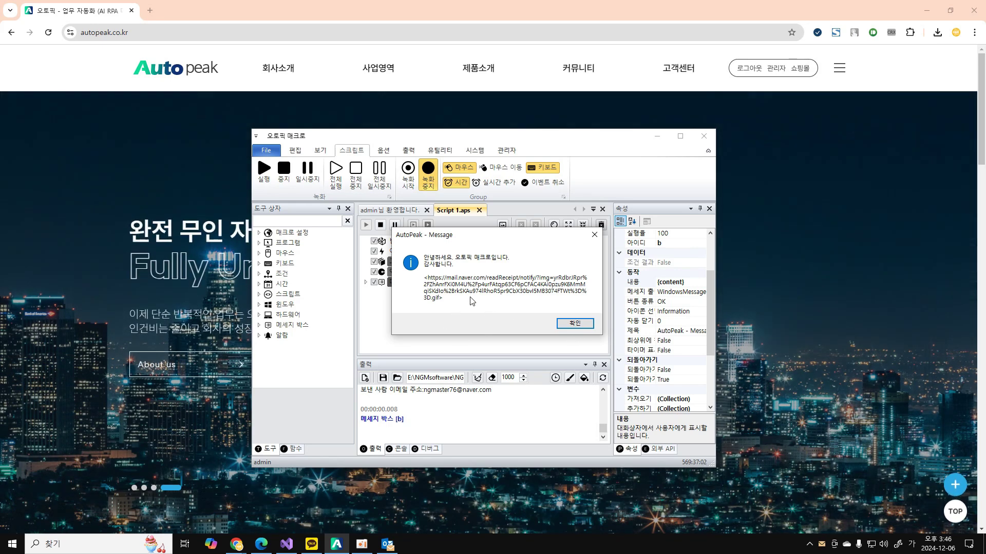
{"action": "left_click", "coordinate": [573, 323]}
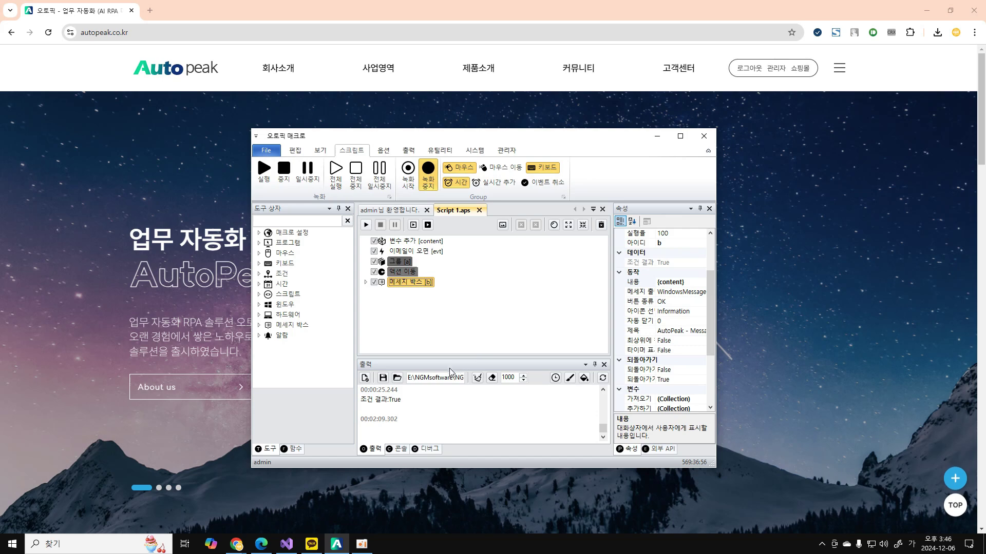
{"action": "left_click", "coordinate": [435, 252]}
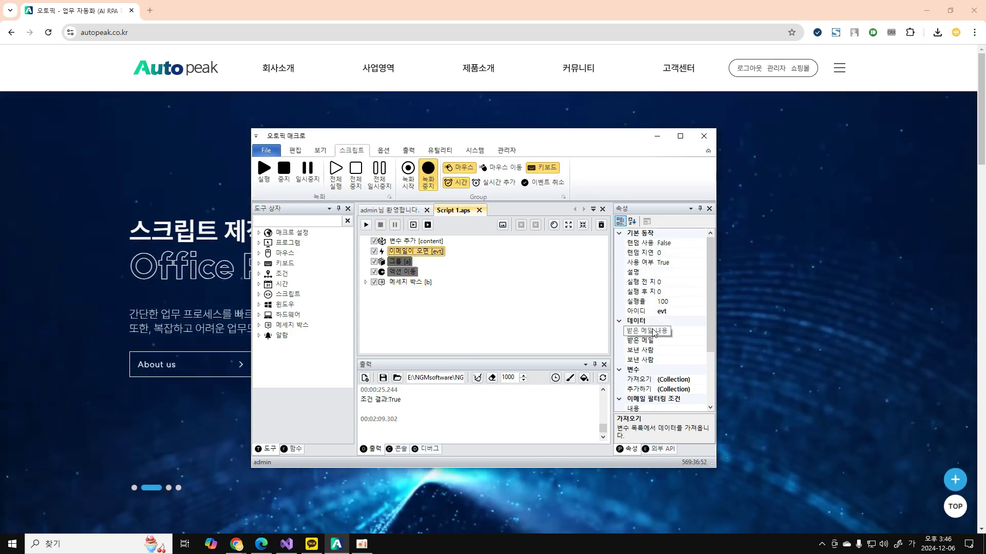
{"action": "scroll", "coordinate": [654, 332], "scroll_direction": "down", "scroll_amount": 3}
{"action": "left_click", "coordinate": [637, 360]}
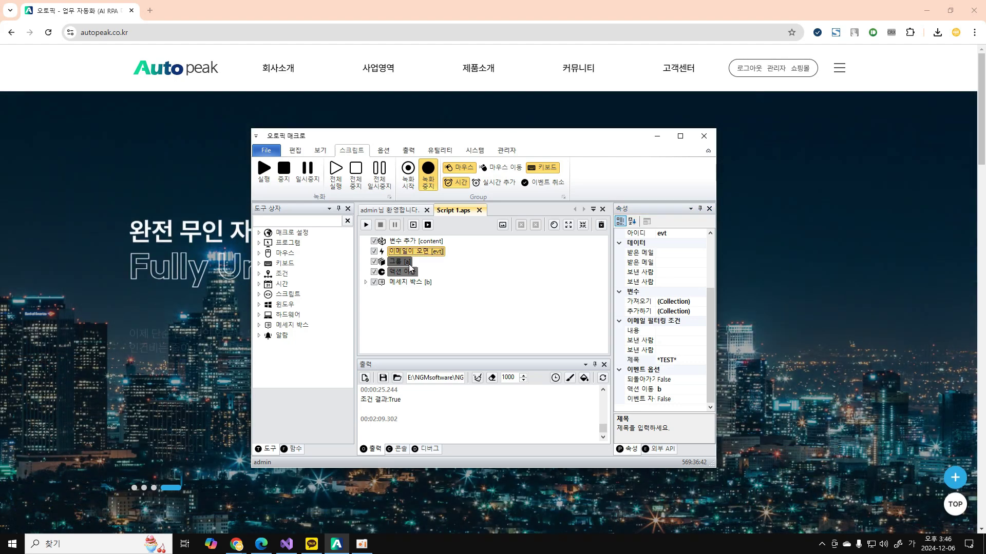
{"action": "left_click", "coordinate": [404, 263]}
{"action": "left_click", "coordinate": [403, 283]}
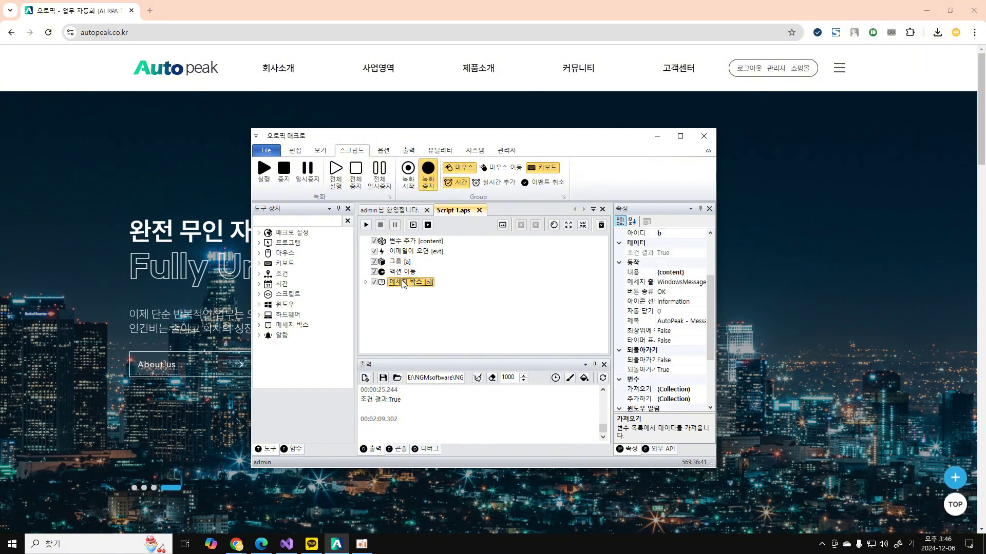
{"action": "left_click", "coordinate": [425, 256]}
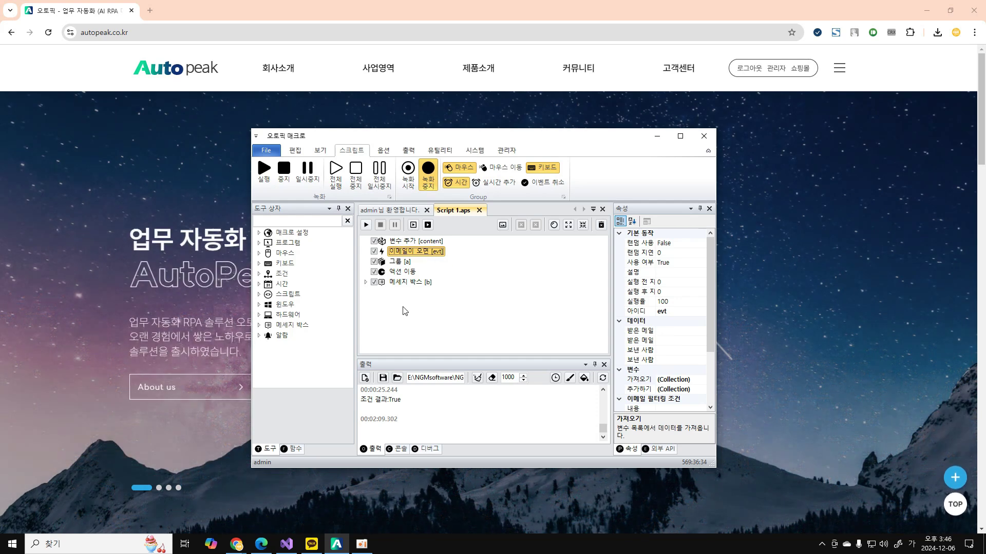
Browse the 함수 list, including 포이치 반복, then show 아웃룩 > 이메일 보내기 in 외부 API.
{"action": "left_click", "coordinate": [291, 450]}
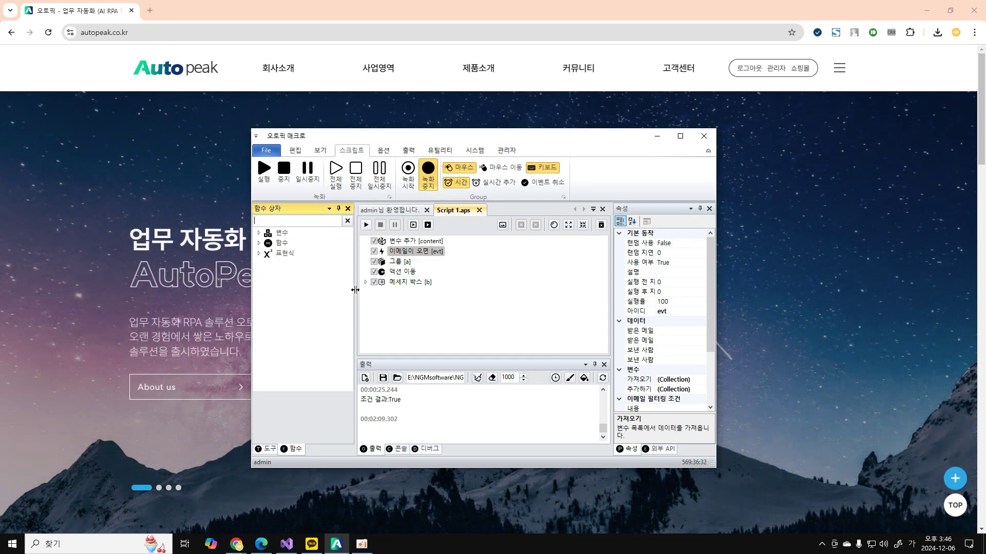
{"action": "double_click", "coordinate": [269, 246]}
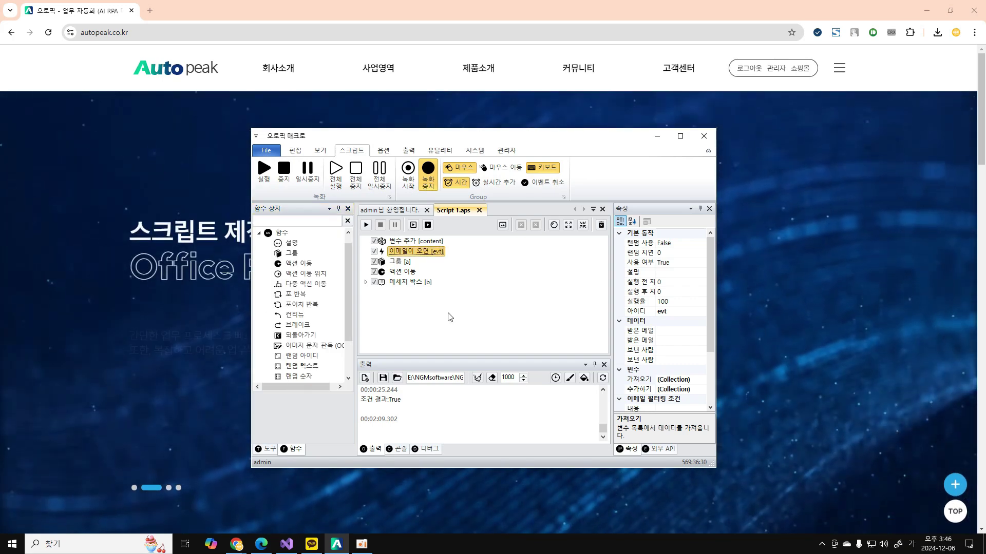
{"action": "right_click", "coordinate": [303, 305]}
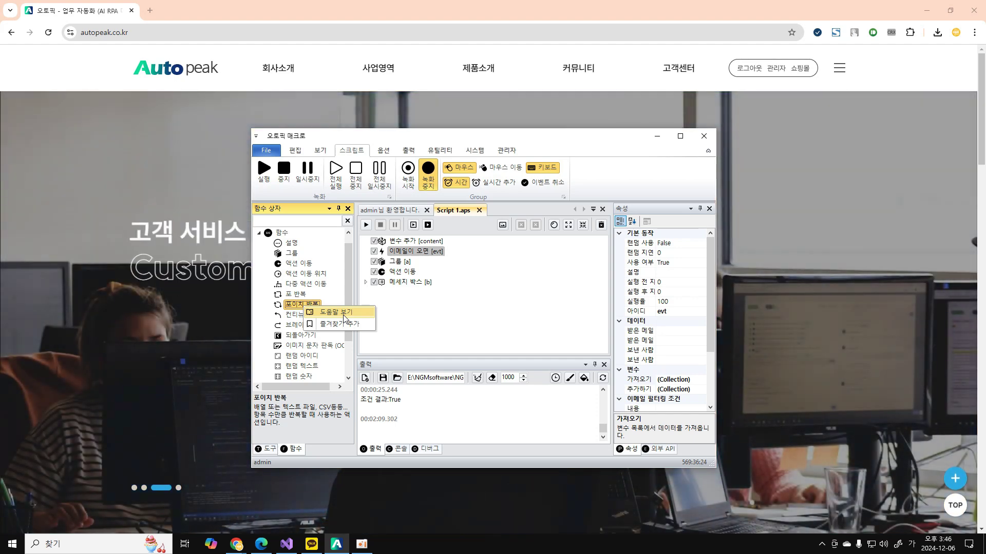
{"action": "left_click", "coordinate": [453, 307]}
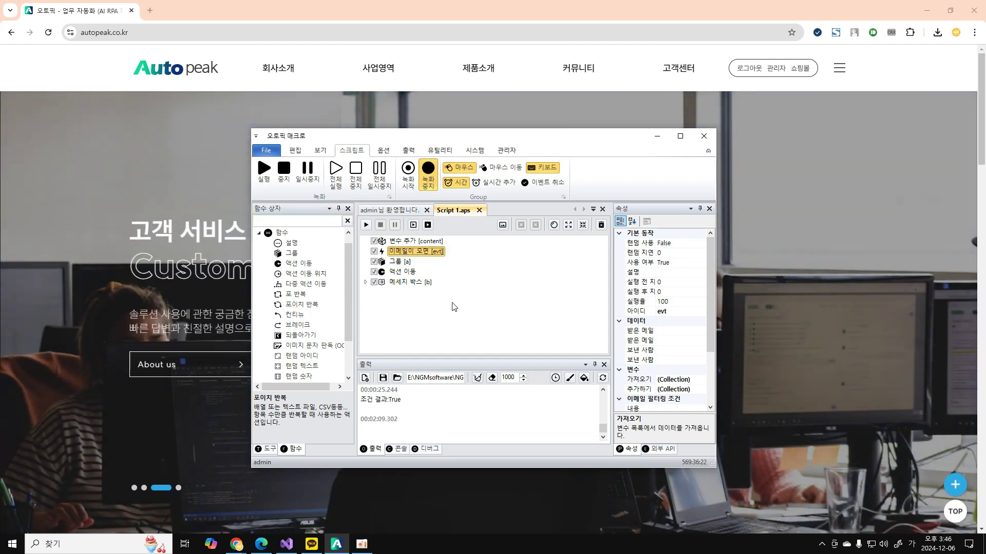
{"action": "left_click", "coordinate": [660, 449]}
{"action": "left_click", "coordinate": [668, 336]}
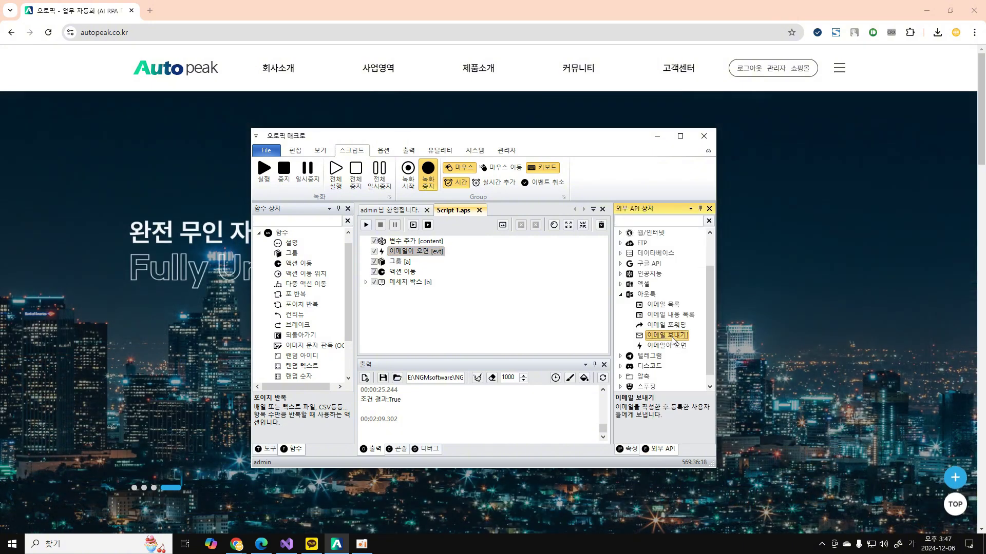